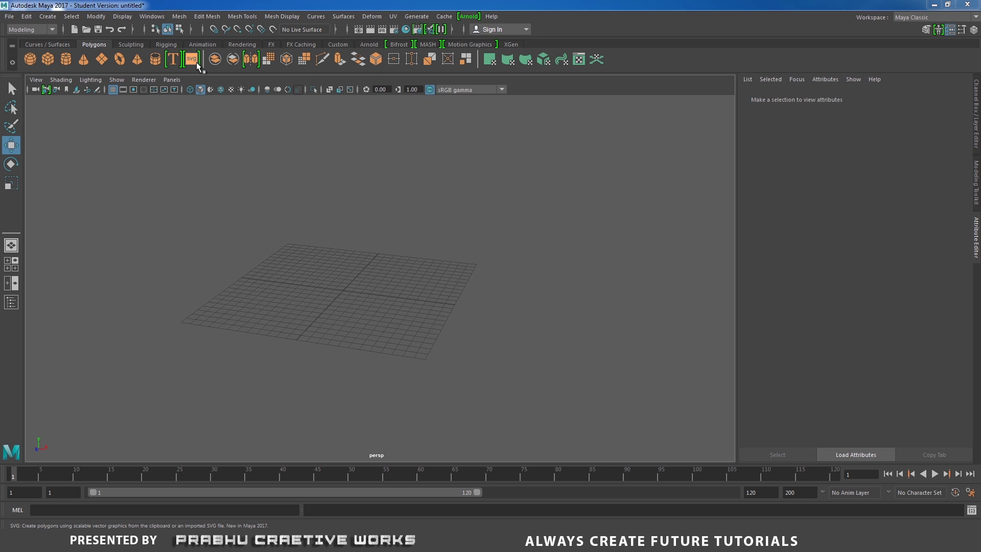
Add a default SVG mesh, the warning-sign shape, using the Polygons shelf SVG button.
{"action": "left_click", "coordinate": [197, 64]}
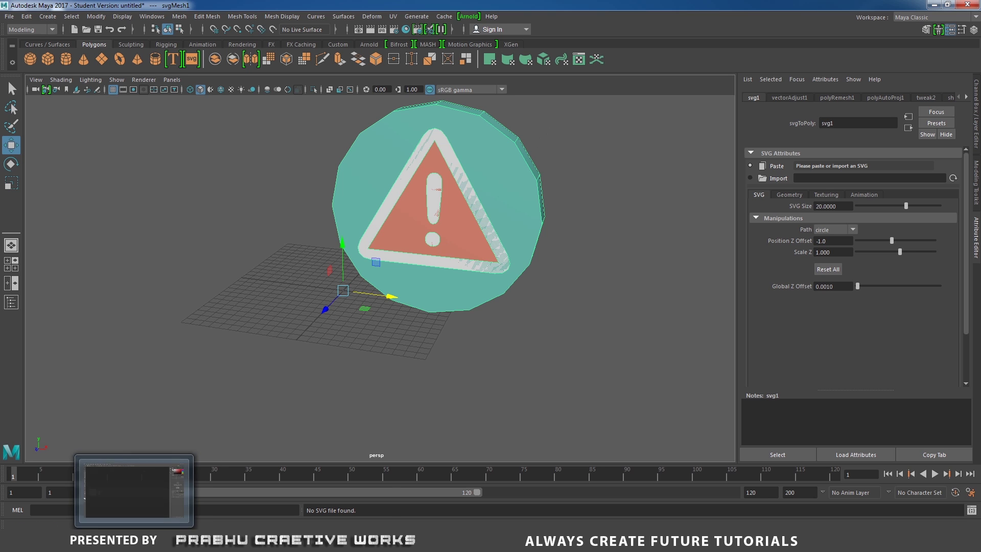
In Photoshop, create Untitled-1 at 500 × 500 pixels, 300 Pixels/Inch, with a white background.
{"action": "left_click", "coordinate": [190, 499]}
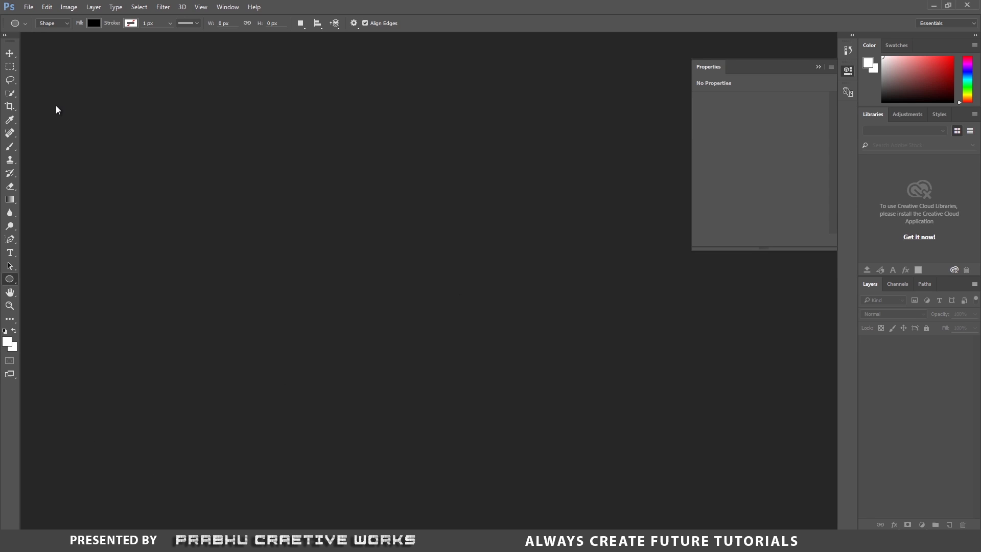
{"action": "left_click", "coordinate": [29, 7]}
{"action": "left_click", "coordinate": [43, 21]}
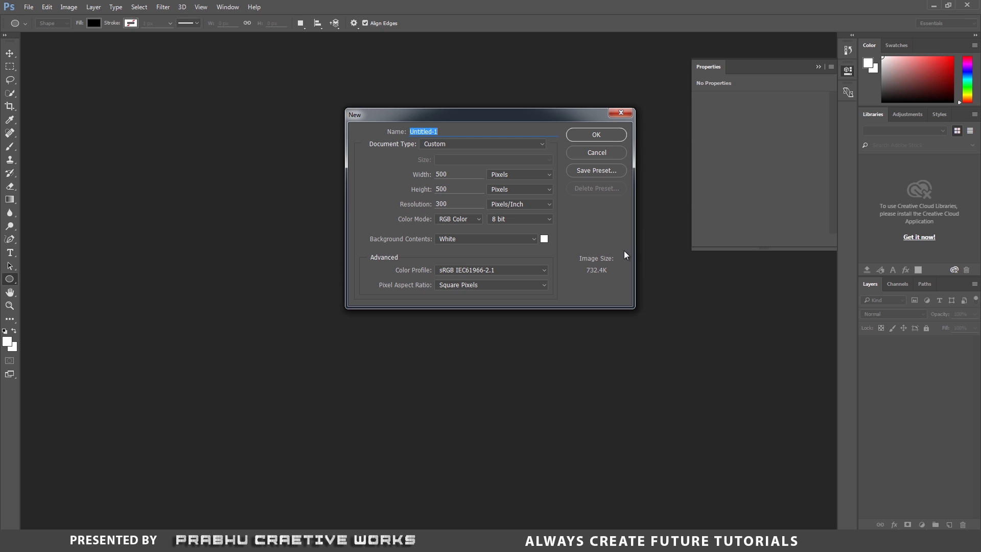
{"action": "double_click", "coordinate": [457, 171]}
{"action": "key", "text": "Tab"}
{"action": "key", "text": "Tab"}
{"action": "left_click", "coordinate": [527, 174]}
{"action": "left_click", "coordinate": [519, 185]}
{"action": "double_click", "coordinate": [447, 203]}
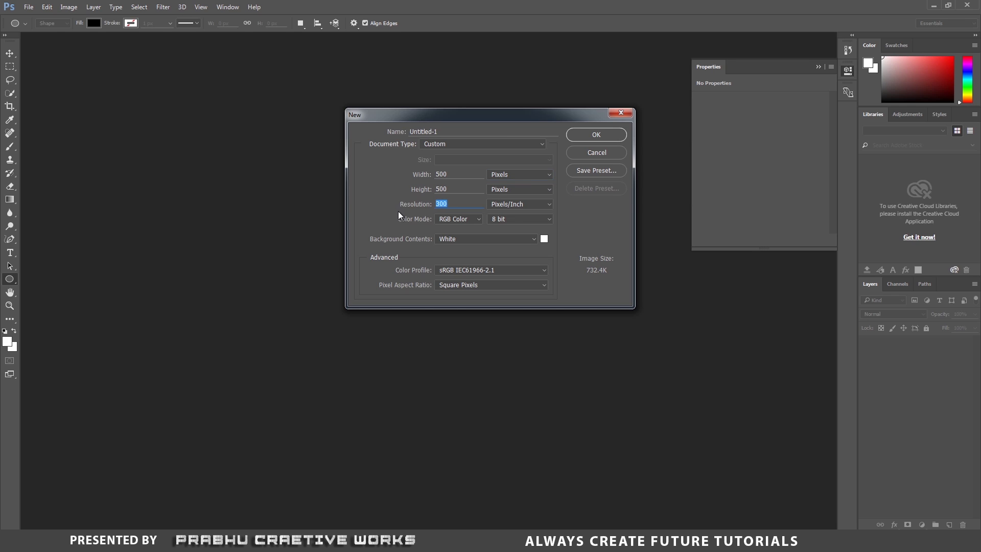
{"action": "left_click", "coordinate": [442, 204]}
{"action": "double_click", "coordinate": [442, 204]}
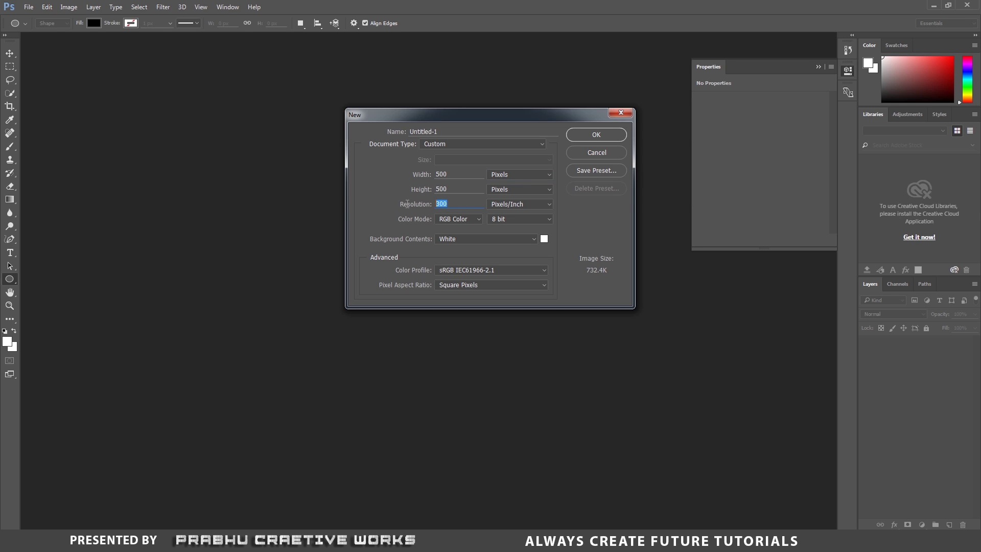
{"action": "left_click", "coordinate": [590, 136]}
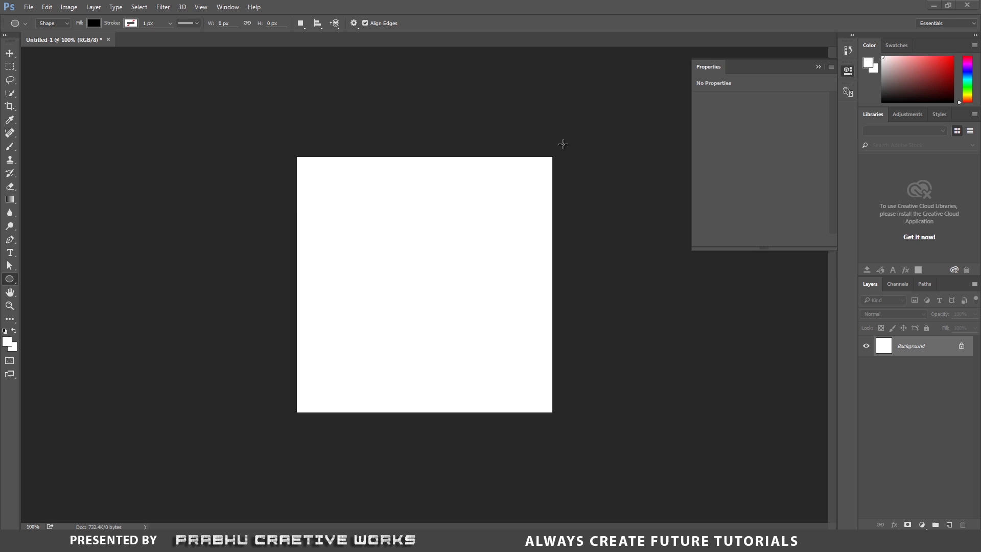
Switch to the Ellipse Tool in Shape mode and check its fill colour.
{"action": "right_click", "coordinate": [17, 283]}
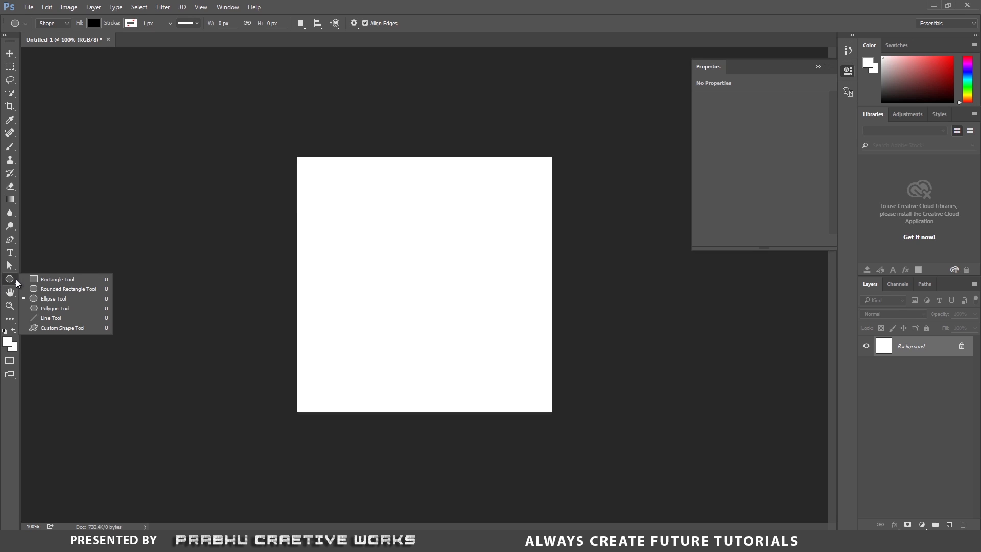
{"action": "left_click", "coordinate": [62, 300]}
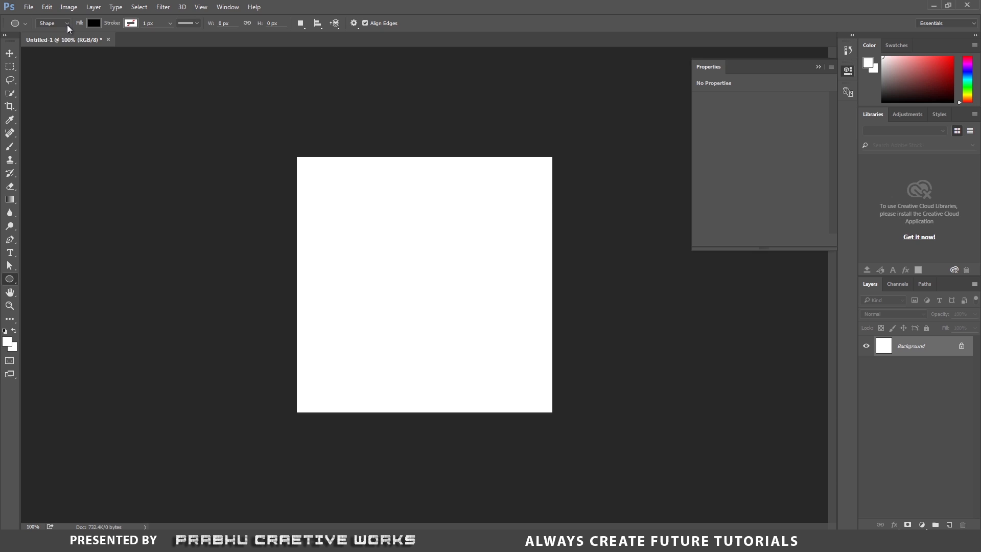
{"action": "left_click", "coordinate": [66, 24]}
{"action": "left_click", "coordinate": [51, 33]}
{"action": "left_click", "coordinate": [94, 23]}
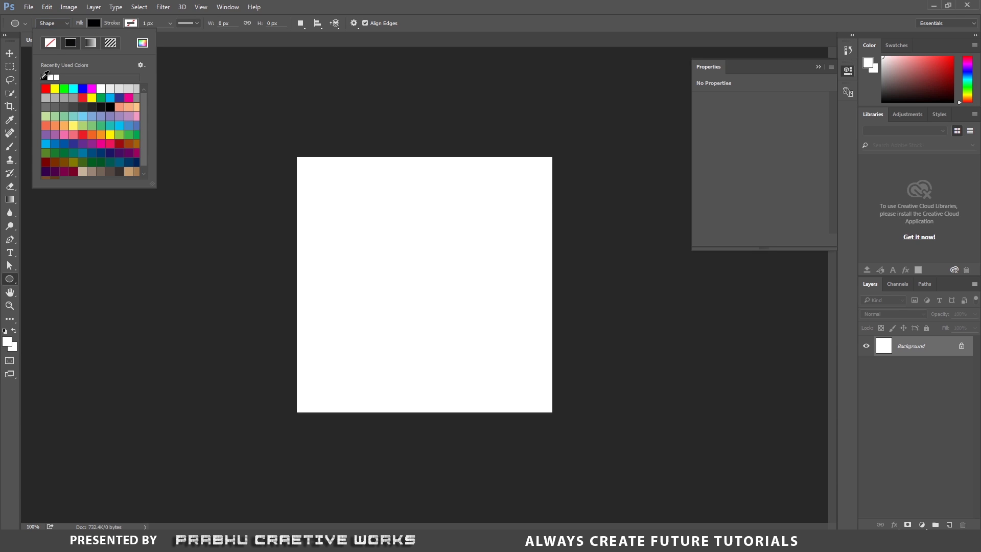
{"action": "left_click", "coordinate": [227, 54]}
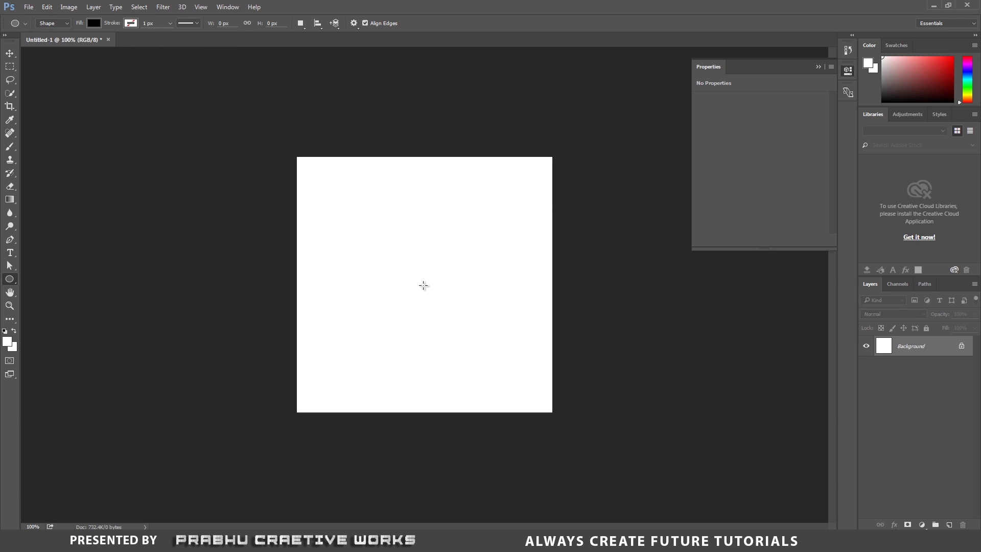
Draw a 400 × 400 px black circle, Ellipse 1, and centre it on the canvas.
{"action": "left_click", "coordinate": [425, 287]}
{"action": "double_click", "coordinate": [460, 175]}
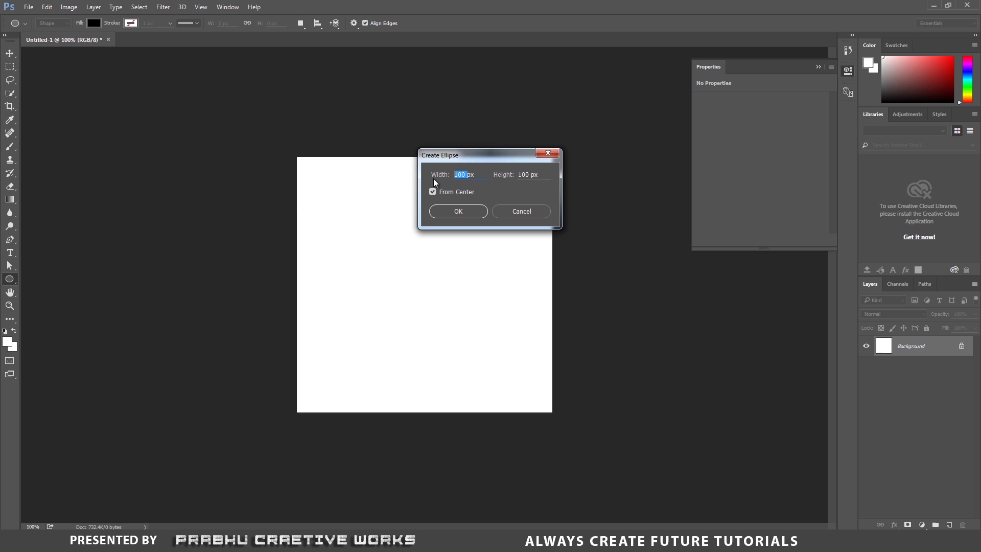
{"action": "type", "text": "400"}
{"action": "key", "text": "Tab"}
{"action": "type", "text": "4100"}
{"action": "left_click", "coordinate": [467, 212]}
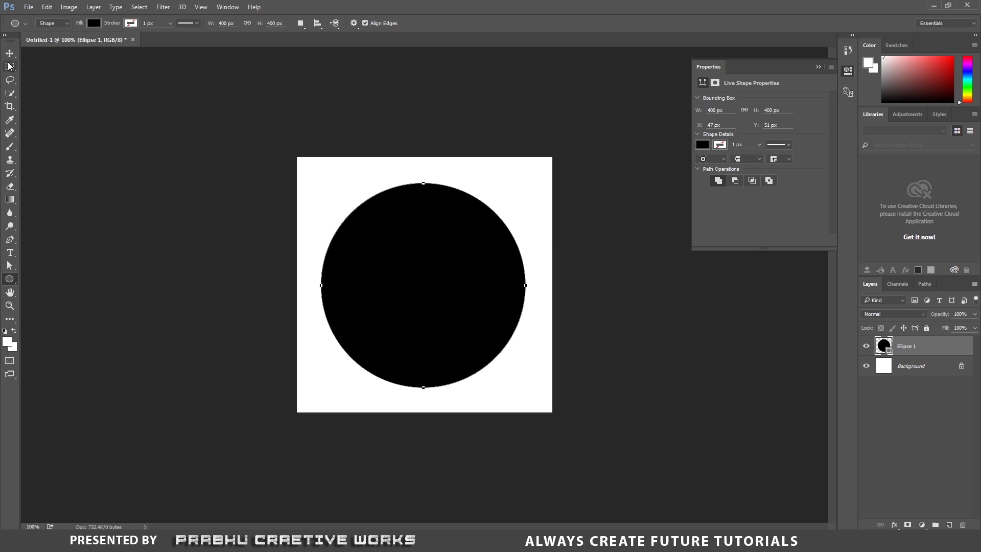
{"action": "left_click_drag", "start_coordinate": [10, 53], "coordinate": [46, 59]}
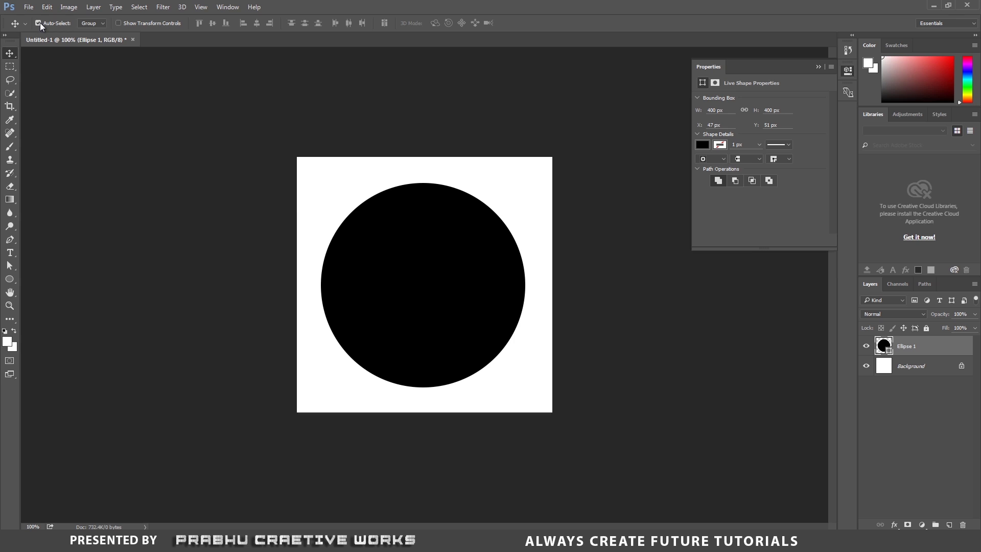
{"action": "mouse_move", "coordinate": [428, 291]}
{"action": "left_mouse_down"}
{"action": "mouse_move", "coordinate": [442, 289]}
{"action": "mouse_move", "coordinate": [425, 291]}
{"action": "left_mouse_up"}
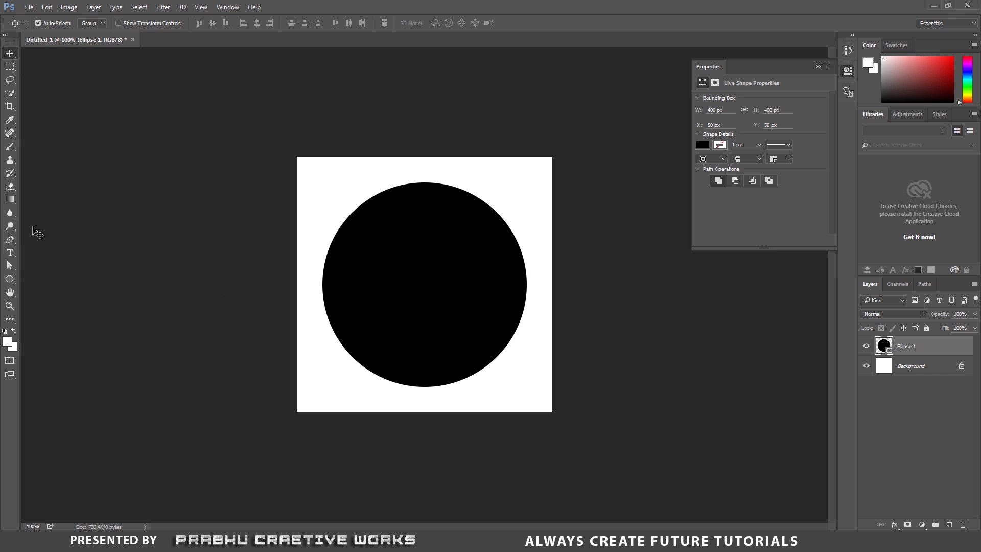
Draw a second ellipse, Ellipse 2, sized 300 × 300 px.
{"action": "left_click", "coordinate": [10, 278]}
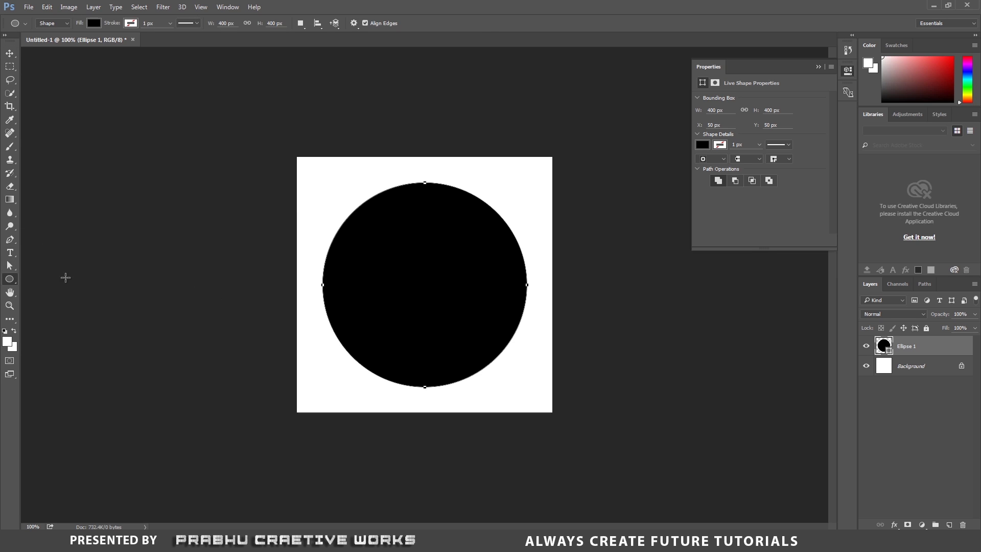
{"action": "right_click", "coordinate": [13, 283]}
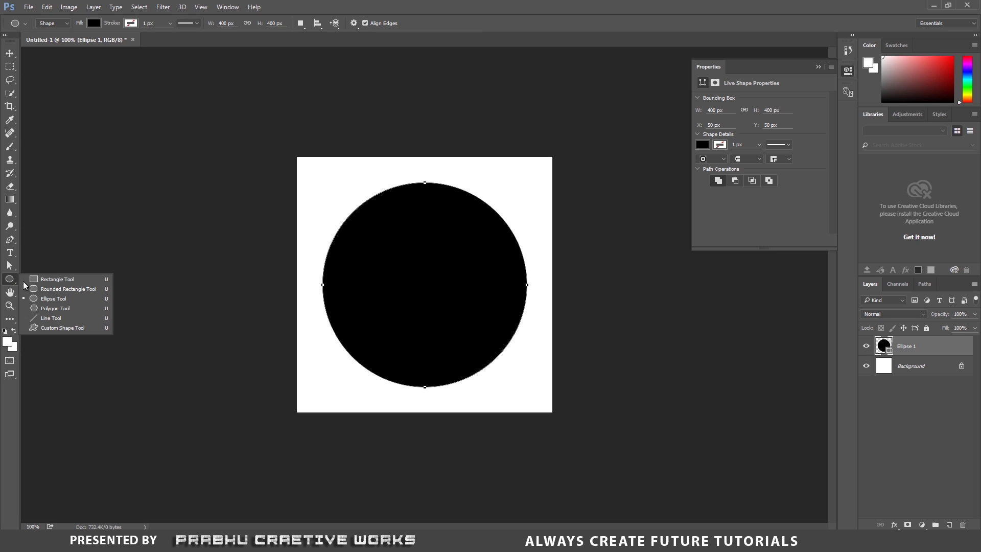
{"action": "left_click", "coordinate": [55, 299]}
{"action": "left_click", "coordinate": [430, 284]}
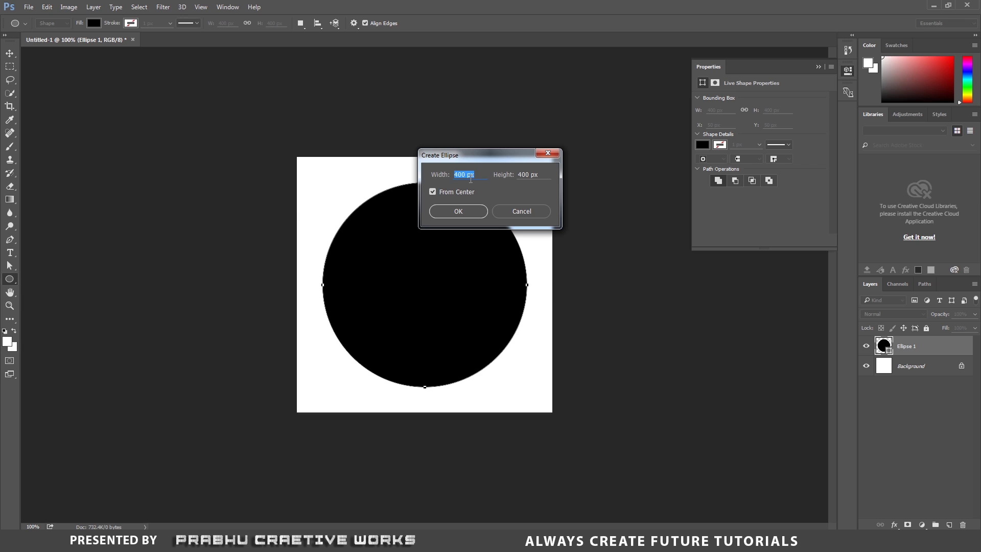
{"action": "left_click_drag", "start_coordinate": [466, 176], "coordinate": [460, 178]}
{"action": "type", "text": "300"}
{"action": "double_click", "coordinate": [520, 176]}
{"action": "type", "text": "3"}
{"action": "left_click", "coordinate": [472, 212]}
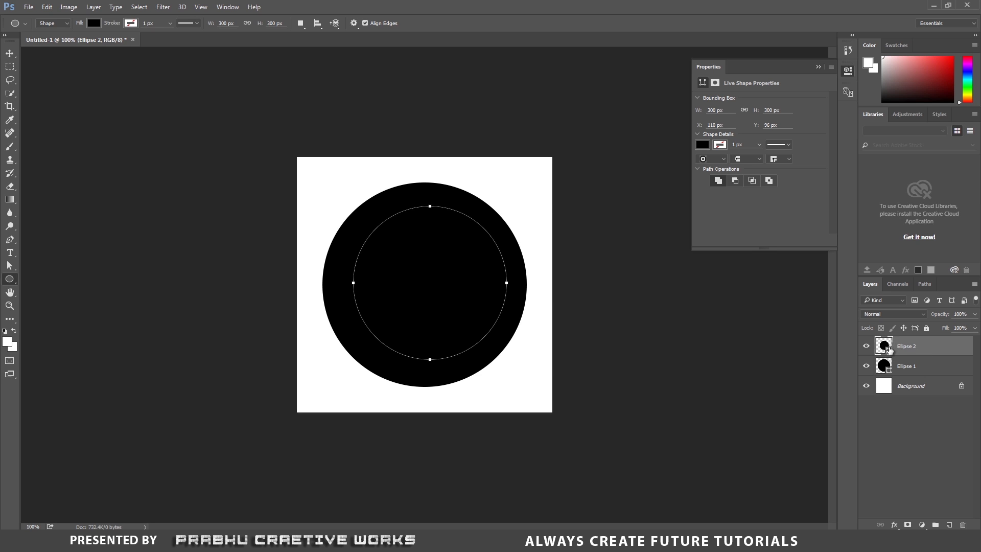
Fill Ellipse 2 with #ffffff and centre it inside the black circle.
{"action": "double_click", "coordinate": [888, 350]}
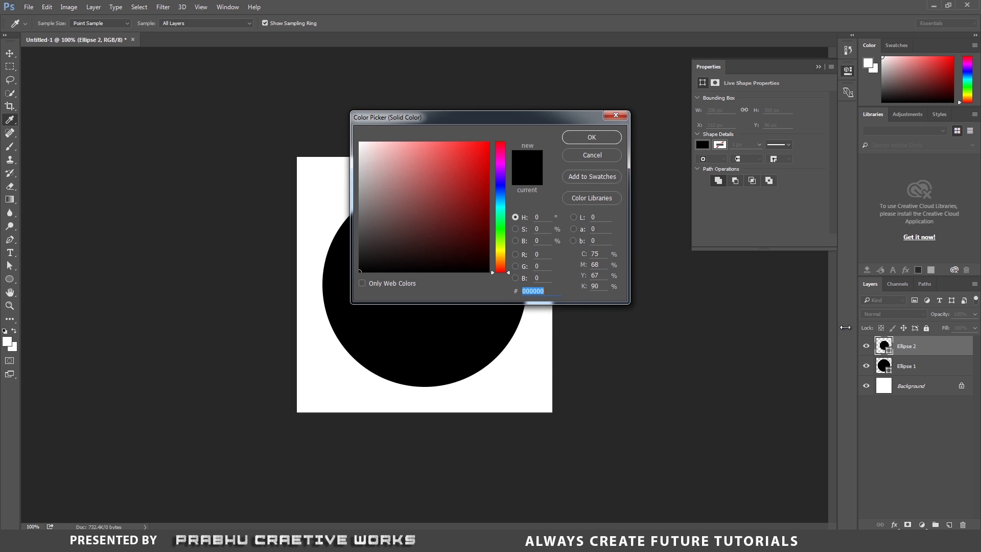
{"action": "type", "text": "ffffff"}
{"action": "left_click", "coordinate": [583, 142]}
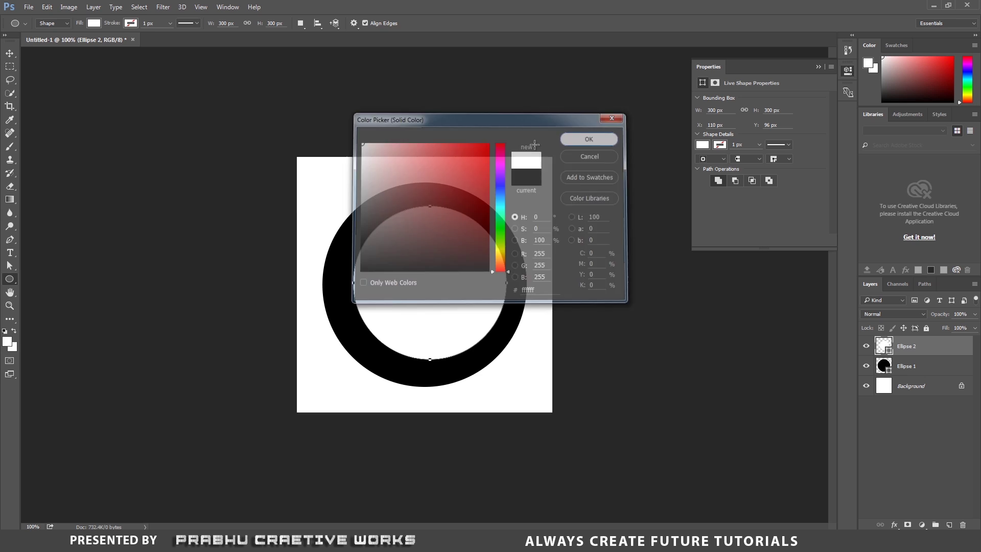
{"action": "left_click", "coordinate": [10, 53]}
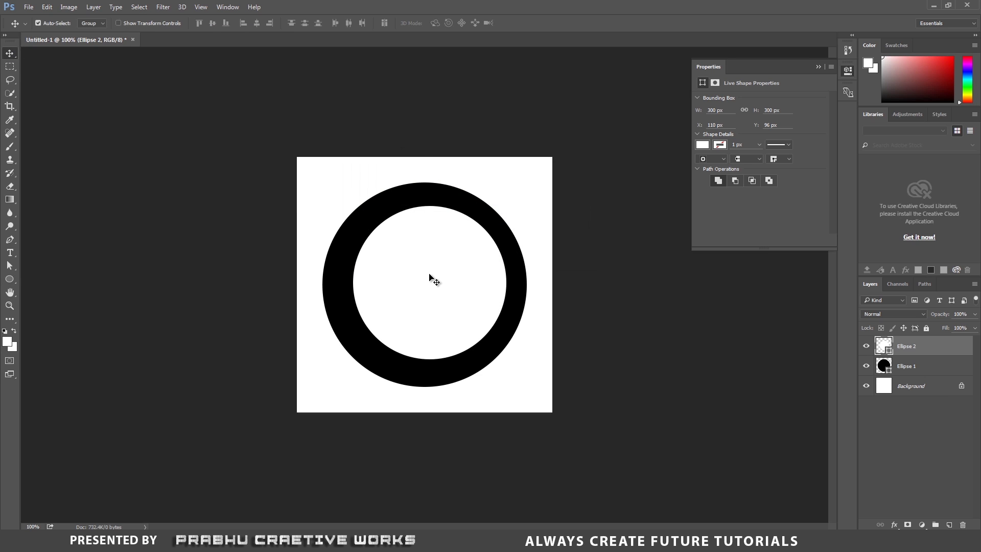
{"action": "mouse_move", "coordinate": [432, 278]}
{"action": "left_mouse_down"}
{"action": "mouse_move", "coordinate": [417, 284]}
{"action": "mouse_move", "coordinate": [430, 282]}
{"action": "left_mouse_up"}
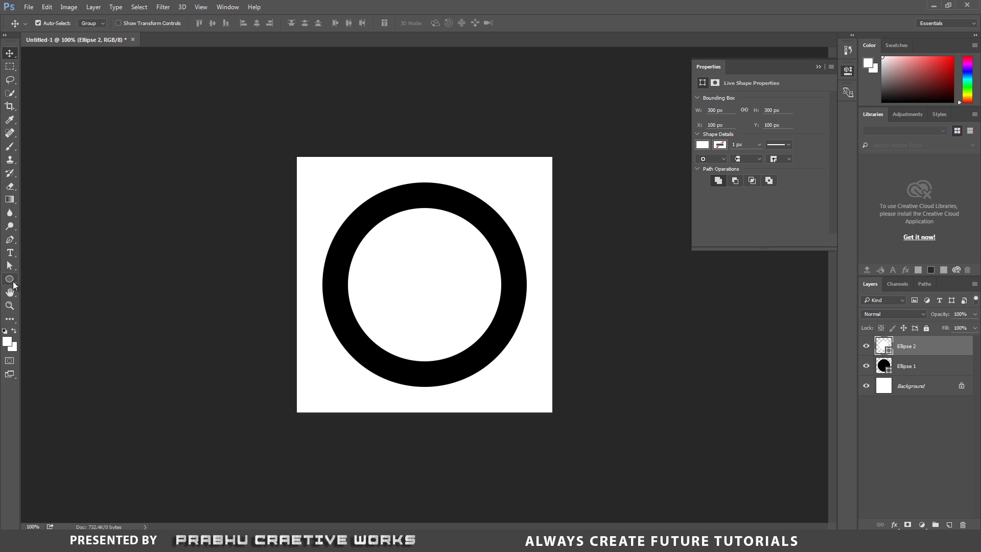
Create a 25 × 25 px white square with the Rectangle Tool.
{"action": "left_click", "coordinate": [13, 284]}
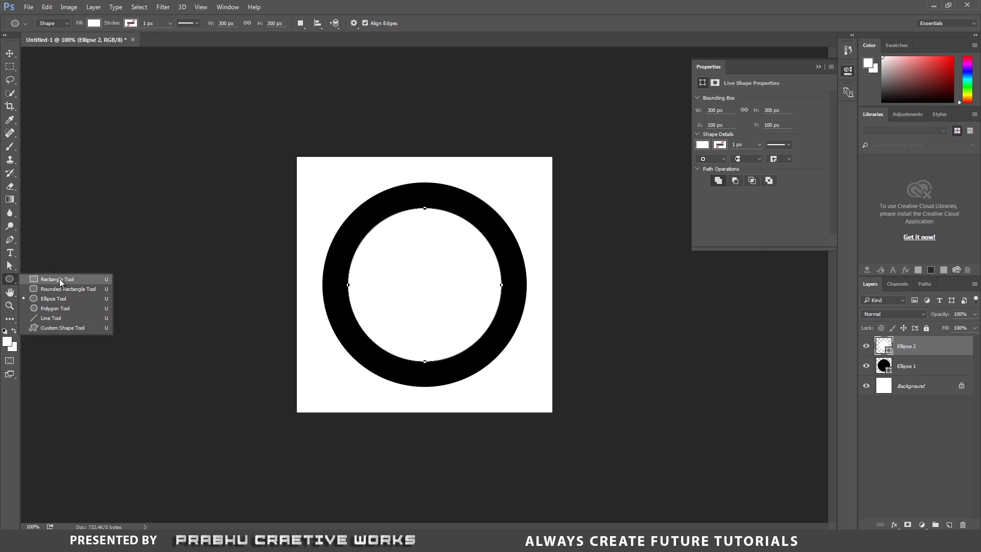
{"action": "left_click", "coordinate": [57, 279]}
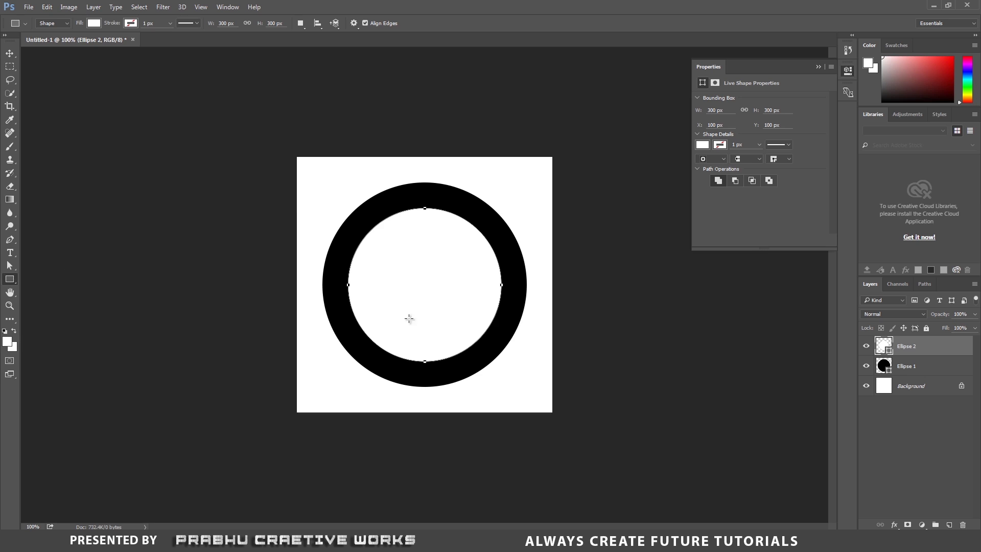
{"action": "left_click", "coordinate": [406, 368]}
{"action": "left_click", "coordinate": [465, 176]}
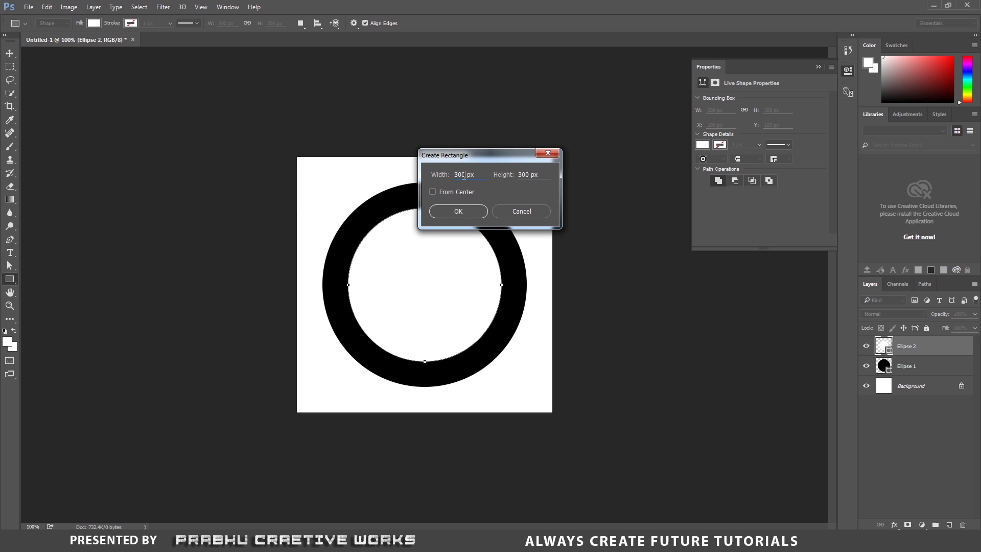
{"action": "double_click", "coordinate": [460, 175]}
{"action": "type", "text": "25"}
{"action": "double_click", "coordinate": [518, 174]}
{"action": "type", "text": "25"}
{"action": "left_click", "coordinate": [466, 210]}
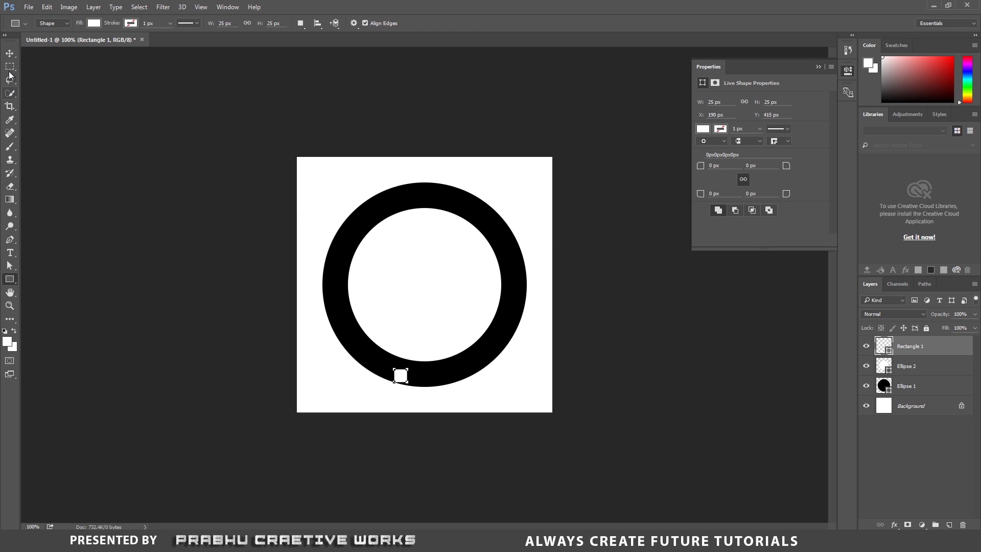
Copy the square along the ring's bottom and nudge the three squares into line.
{"action": "left_click", "coordinate": [10, 54]}
{"action": "left_click_drag", "start_coordinate": [396, 377], "coordinate": [474, 362]}
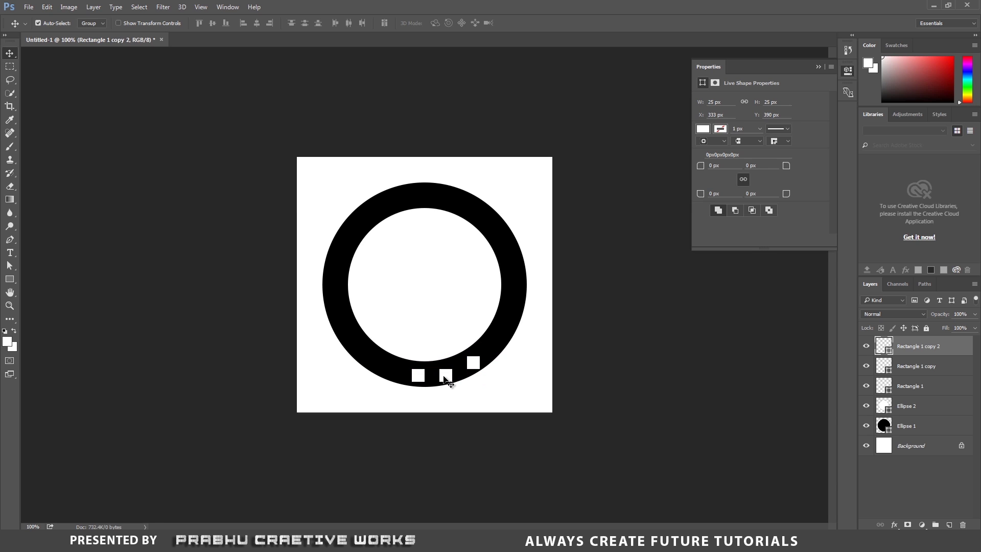
{"action": "left_click", "coordinate": [445, 377]}
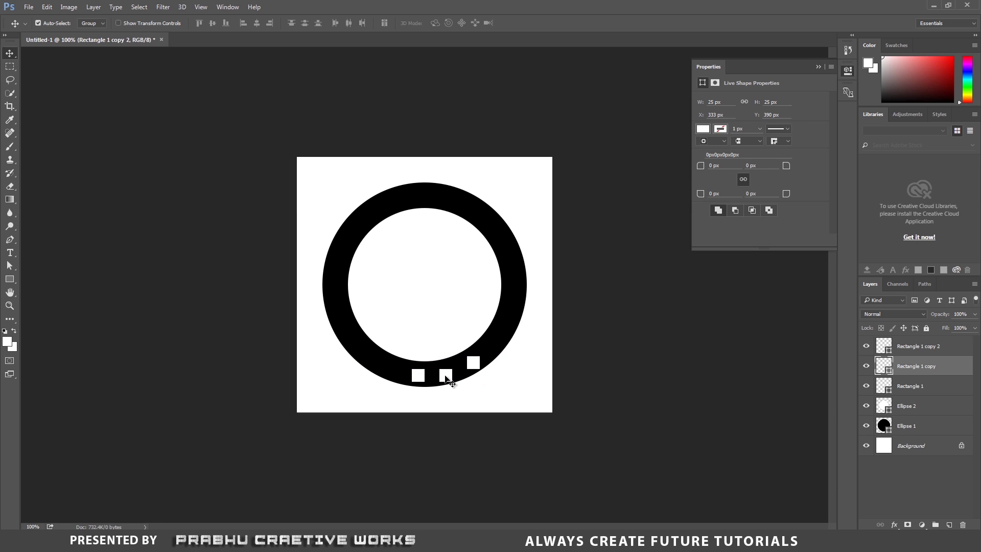
{"action": "left_click", "coordinate": [477, 364]}
{"action": "left_click_drag", "start_coordinate": [478, 364], "coordinate": [479, 362]}
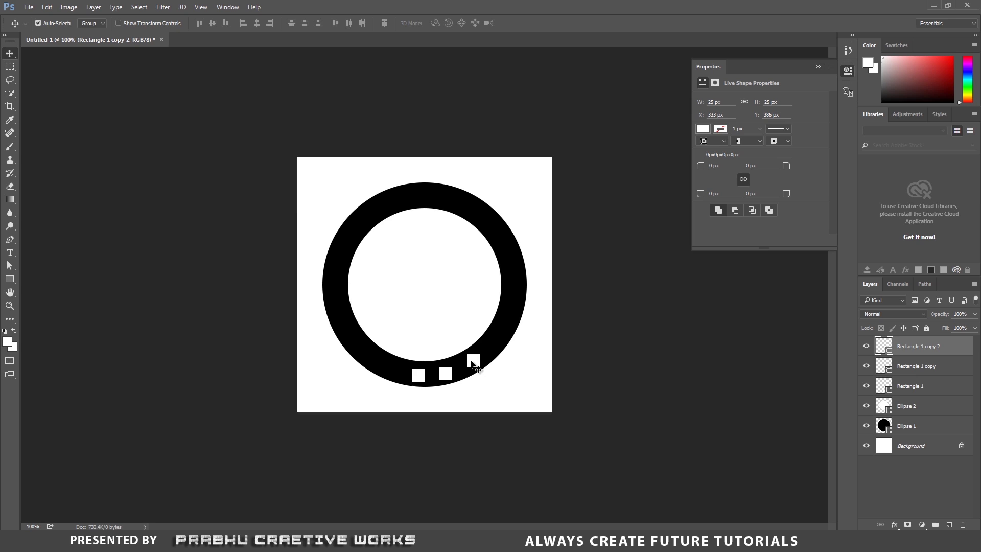
{"action": "left_click", "coordinate": [446, 378]}
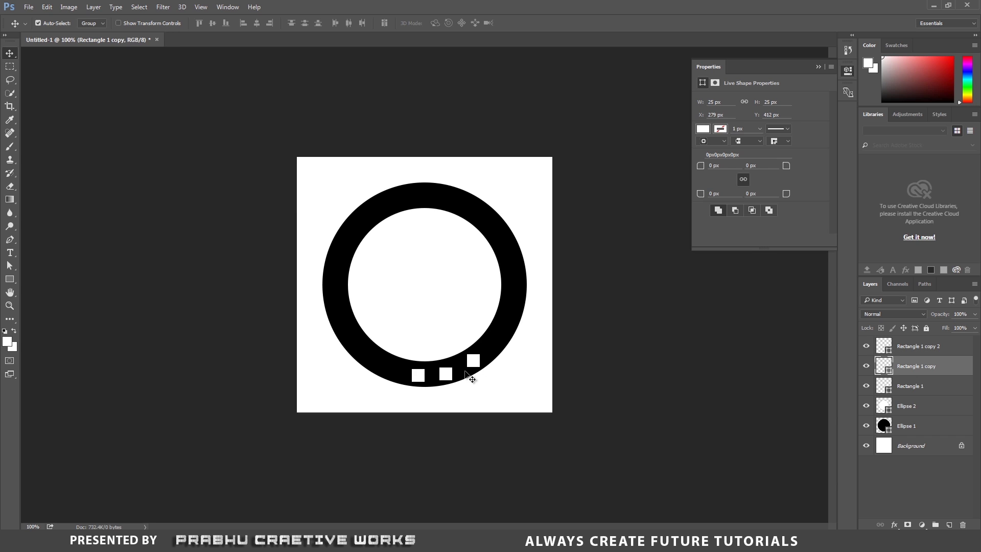
{"action": "key", "text": "Up"}
{"action": "key", "text": "Up"}
{"action": "key", "text": "Up"}
{"action": "key", "text": "Up"}
{"action": "left_click", "coordinate": [418, 378]}
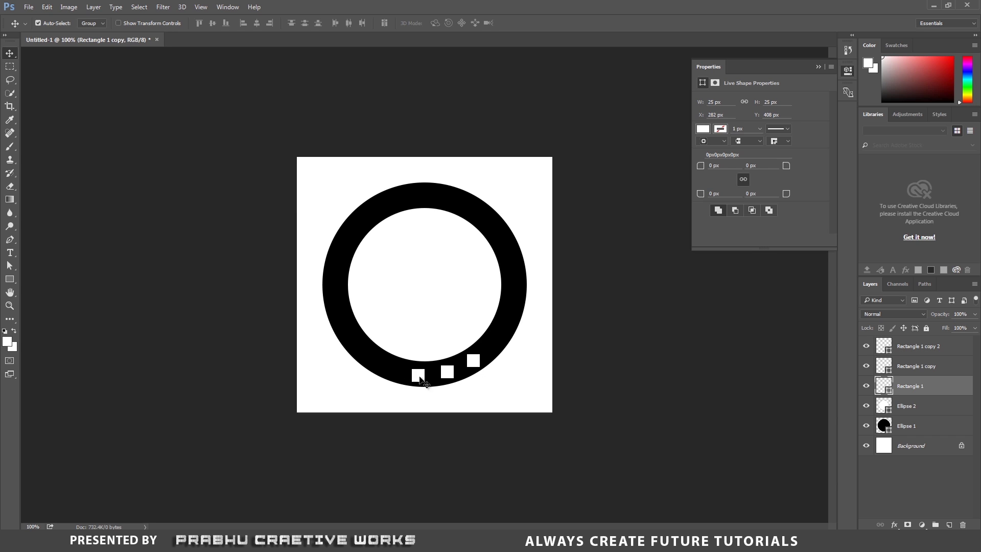
{"action": "key", "text": "Up"}
{"action": "key", "text": "Up"}
{"action": "key", "text": "Up"}
{"action": "key", "text": "Up"}
Add two more square copies further up the ring's arc, nudging each into place.
{"action": "left_click", "coordinate": [478, 365]}
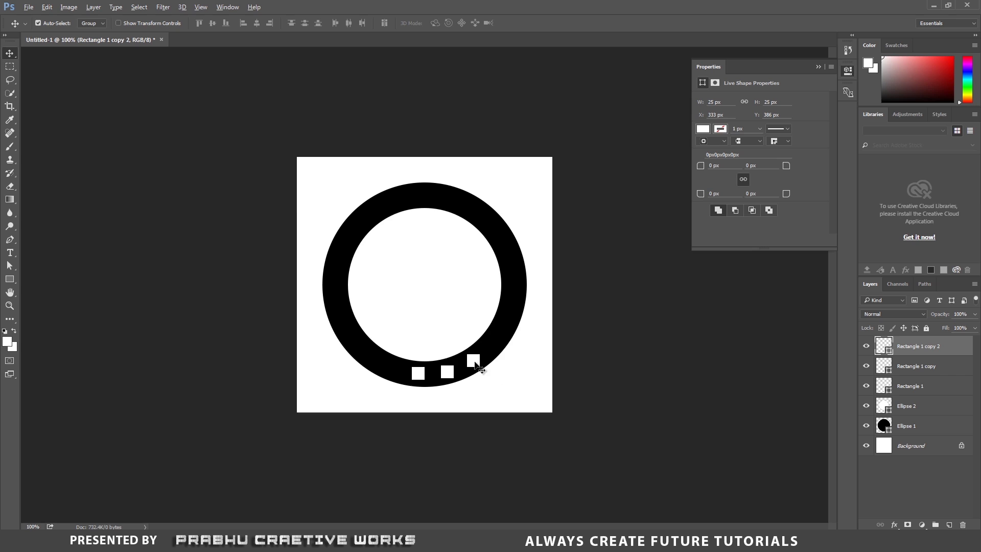
{"action": "left_click_drag", "start_coordinate": [476, 364], "coordinate": [497, 351], "text": "alt"}
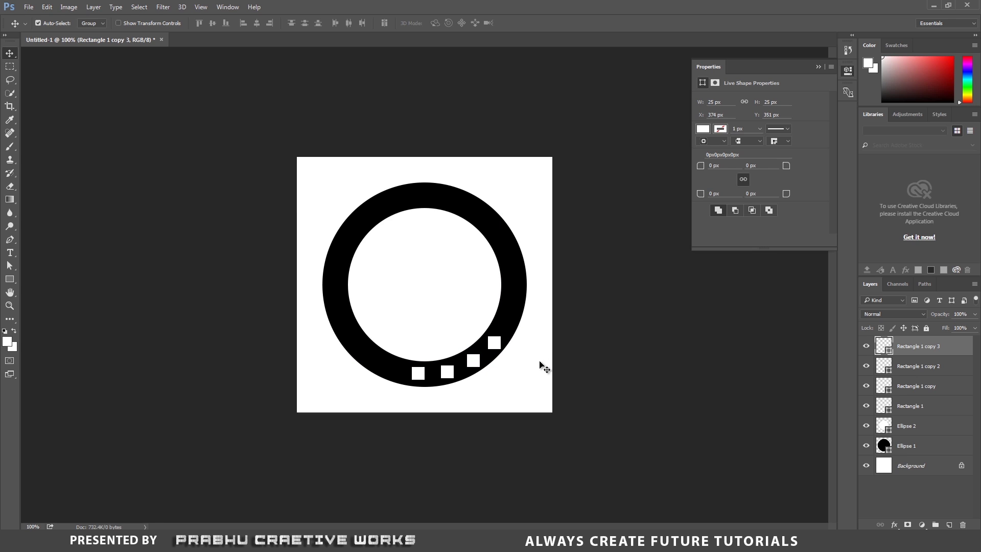
{"action": "key", "text": "Up"}
{"action": "key", "text": "Up"}
{"action": "key", "text": "Up"}
{"action": "key", "text": "super"}
{"action": "key", "text": "super"}
{"action": "left_click_drag", "start_coordinate": [507, 334], "coordinate": [512, 321]}
{"action": "key", "text": "Left"}
{"action": "key", "text": "Left"}
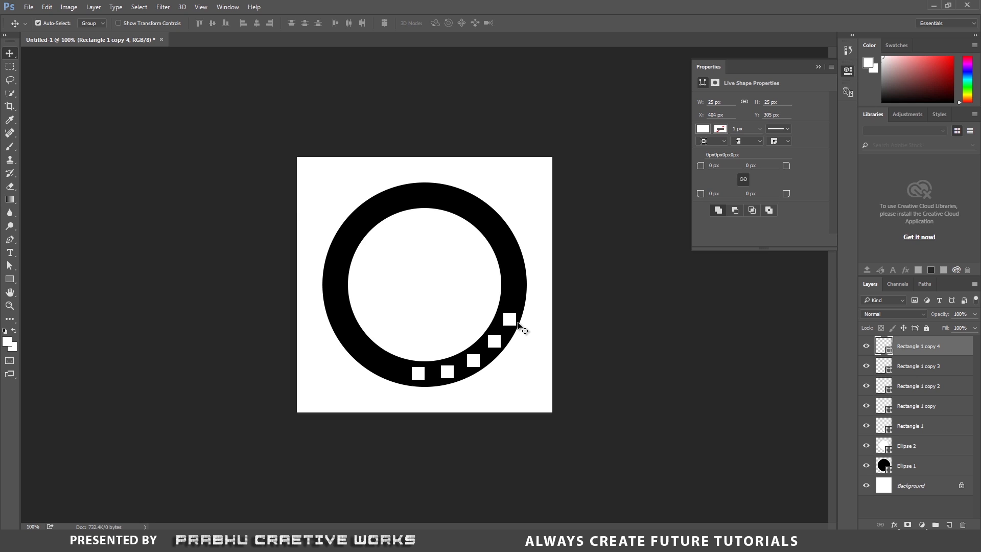
{"action": "key", "text": "Left"}
{"action": "key", "text": "Up"}
Export the artwork as SVG to the Desktop as My svg.svg, replacing the existing file.
{"action": "left_click", "coordinate": [29, 7]}
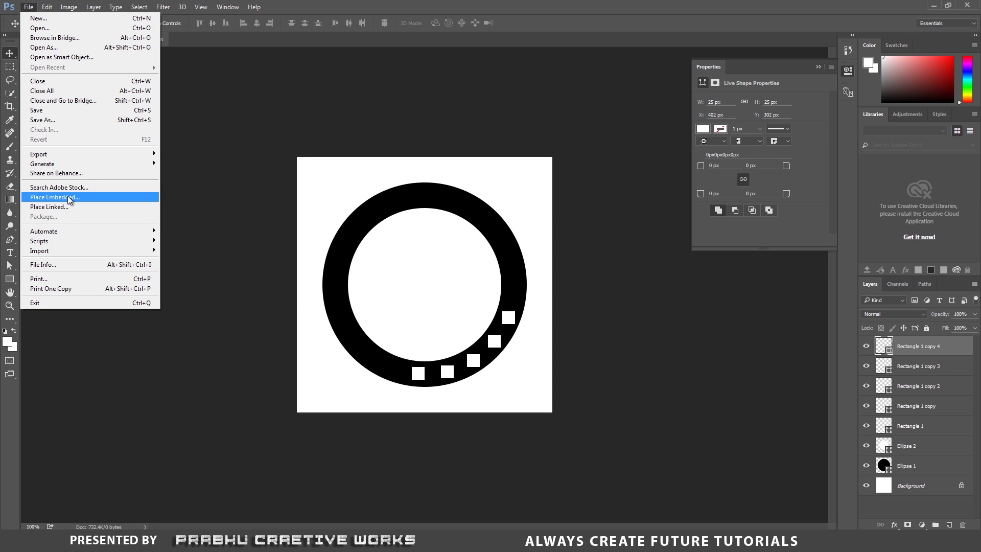
{"action": "mouse_move", "coordinate": [72, 154]}
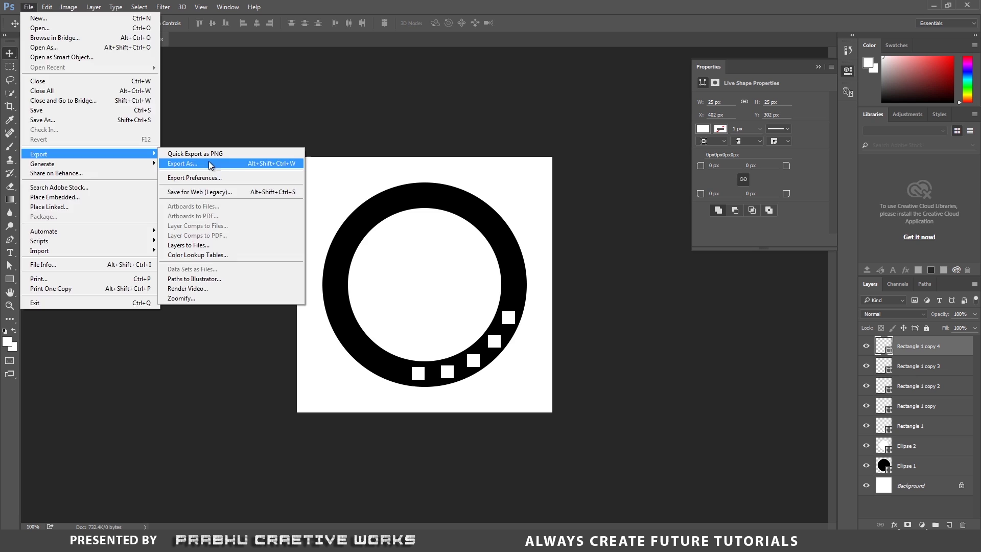
{"action": "left_click", "coordinate": [210, 163]}
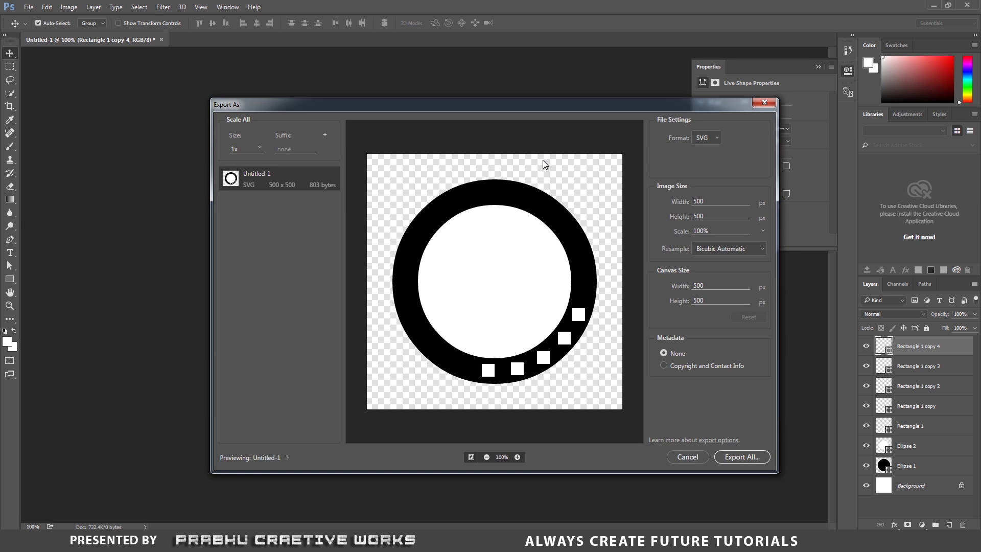
{"action": "left_click", "coordinate": [710, 139]}
{"action": "left_click", "coordinate": [756, 458]}
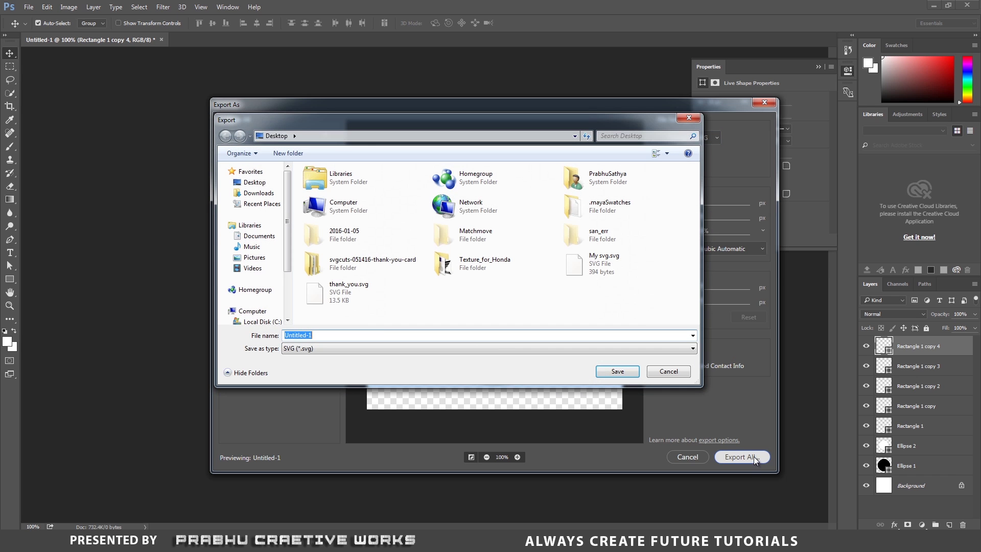
{"action": "left_click", "coordinate": [255, 183]}
{"action": "left_click", "coordinate": [577, 256]}
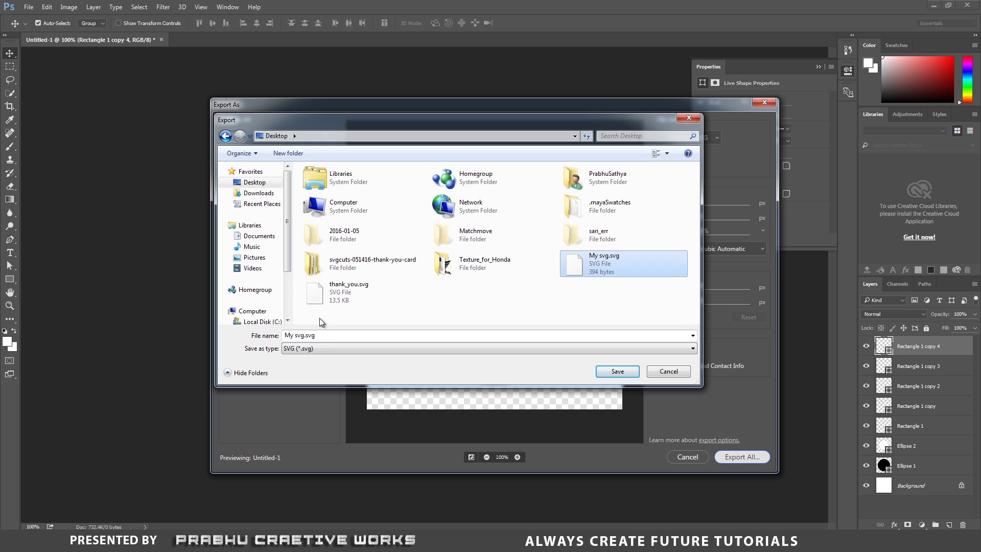
{"action": "left_click", "coordinate": [637, 370]}
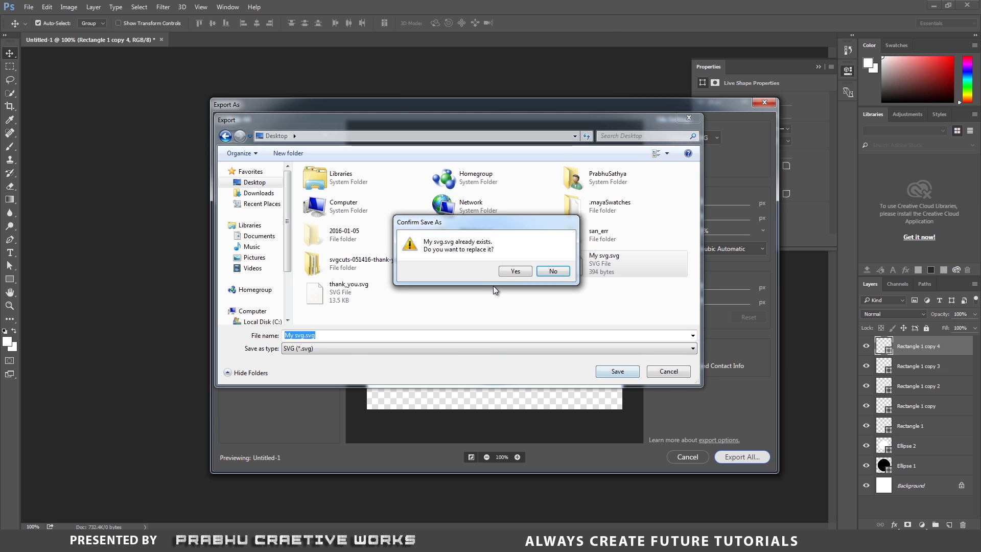
{"action": "left_click", "coordinate": [515, 272]}
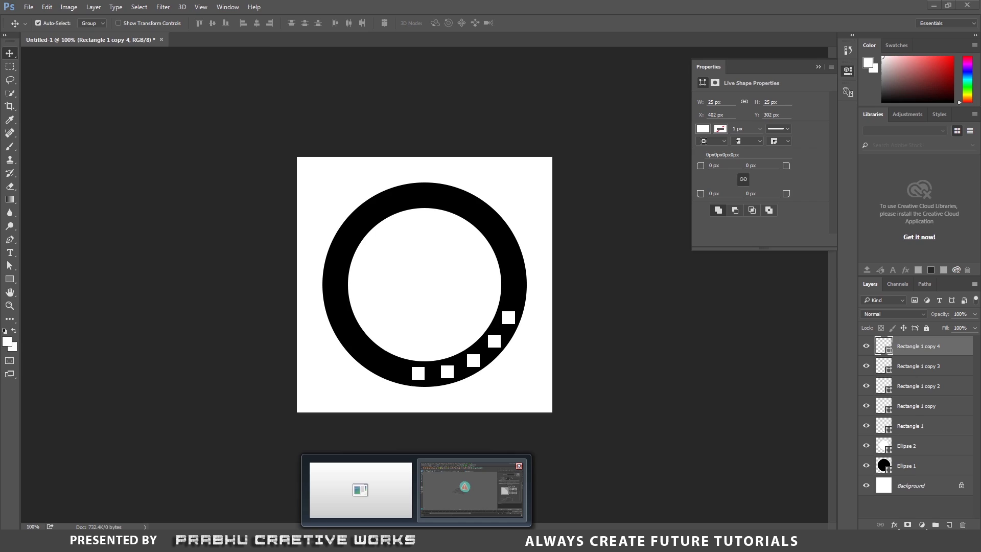
In Maya, delete the old badge mesh and add a new SVG mesh, showing its SVG Attributes.
{"action": "left_click", "coordinate": [470, 490]}
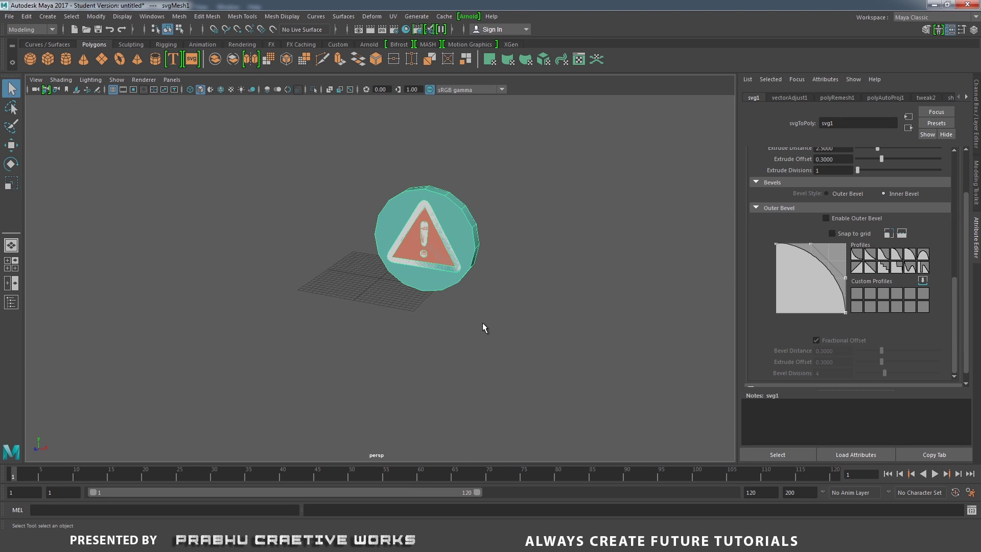
{"action": "left_click_drag", "start_coordinate": [483, 323], "coordinate": [517, 347], "text": "alt"}
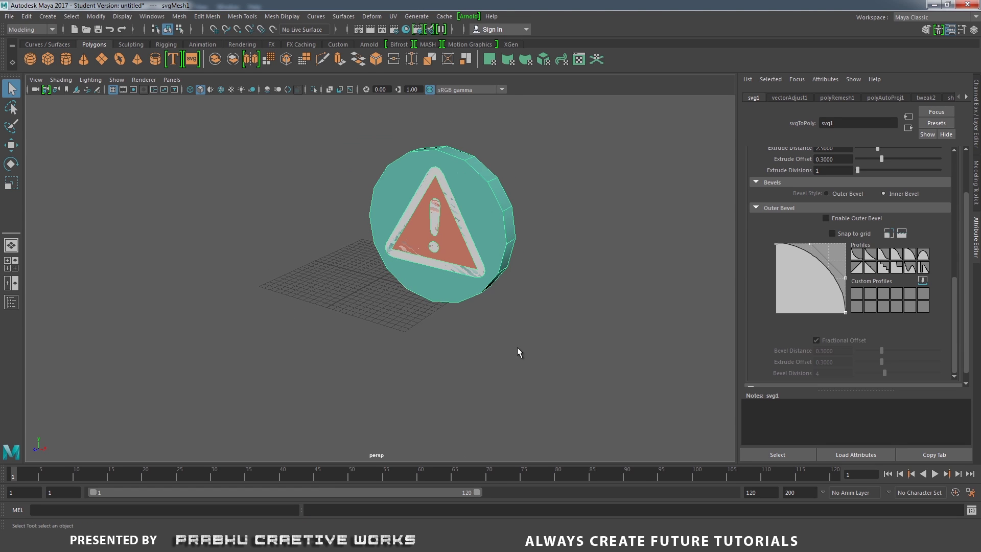
{"action": "left_click", "coordinate": [428, 232]}
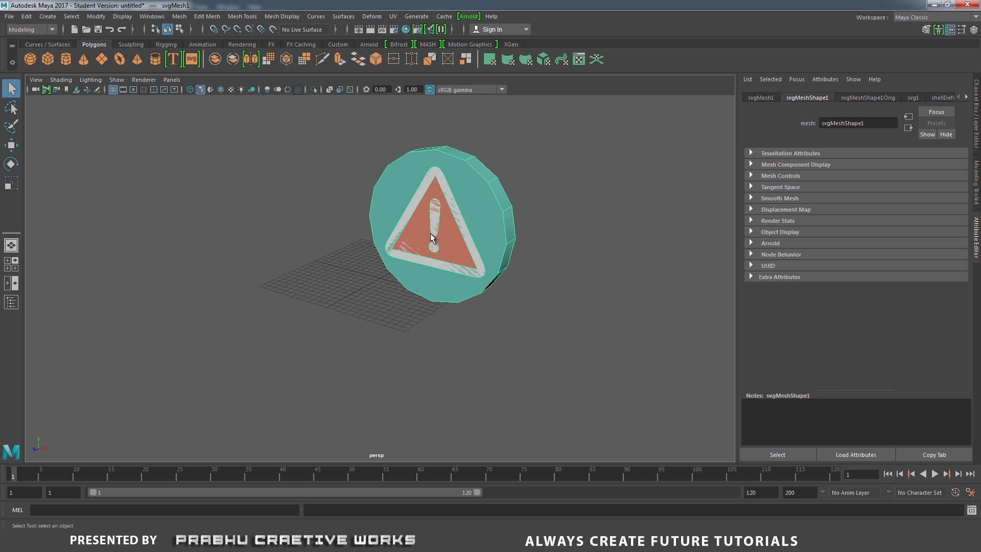
{"action": "key", "text": "Delete"}
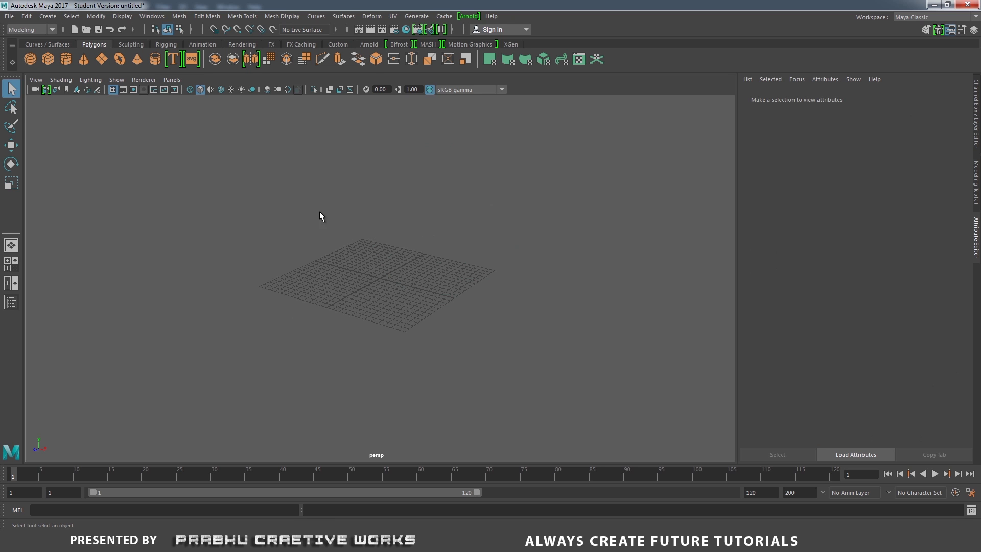
{"action": "left_click", "coordinate": [192, 60]}
{"action": "left_click_drag", "start_coordinate": [276, 185], "coordinate": [420, 229], "text": "alt"}
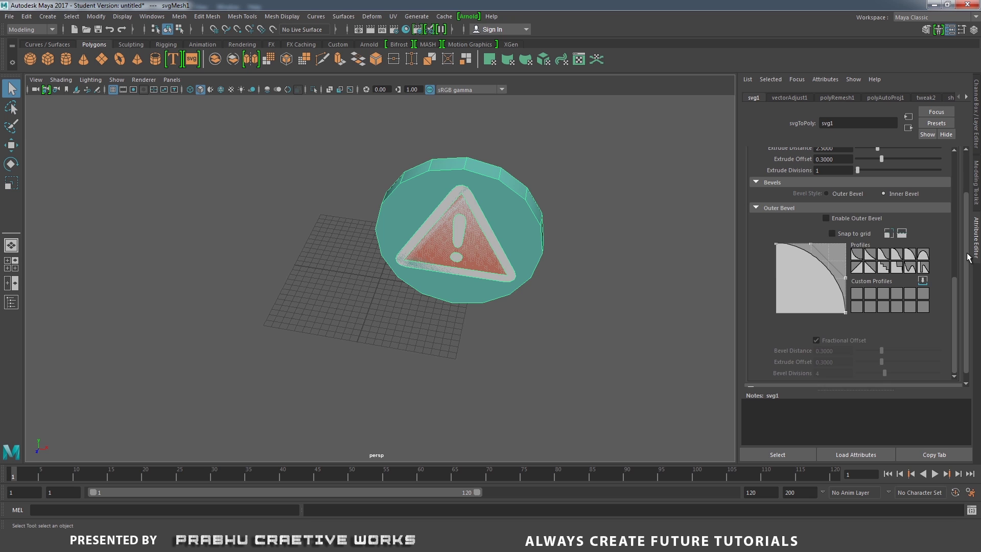
{"action": "scroll", "coordinate": [969, 259], "scroll_direction": "up", "scroll_amount": 3}
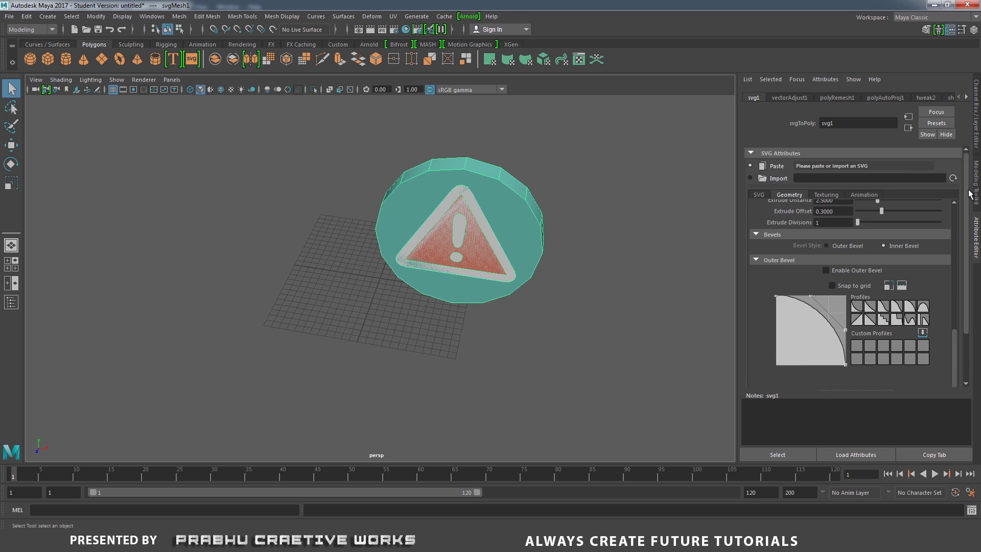
Import My svg.svg from the Desktop into the SVG mesh and inspect the extruded ring.
{"action": "left_click", "coordinate": [785, 179]}
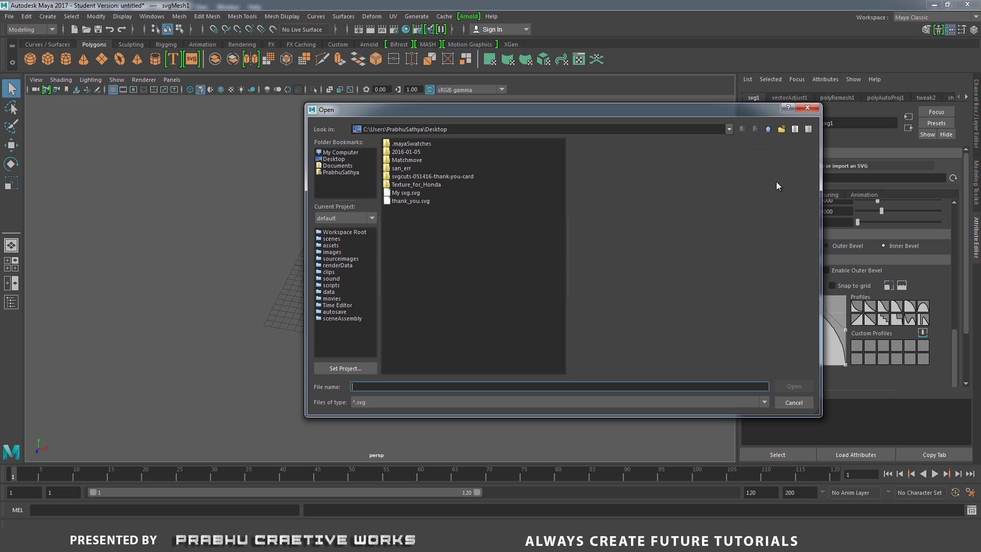
{"action": "left_click", "coordinate": [408, 194]}
{"action": "left_click", "coordinate": [795, 386]}
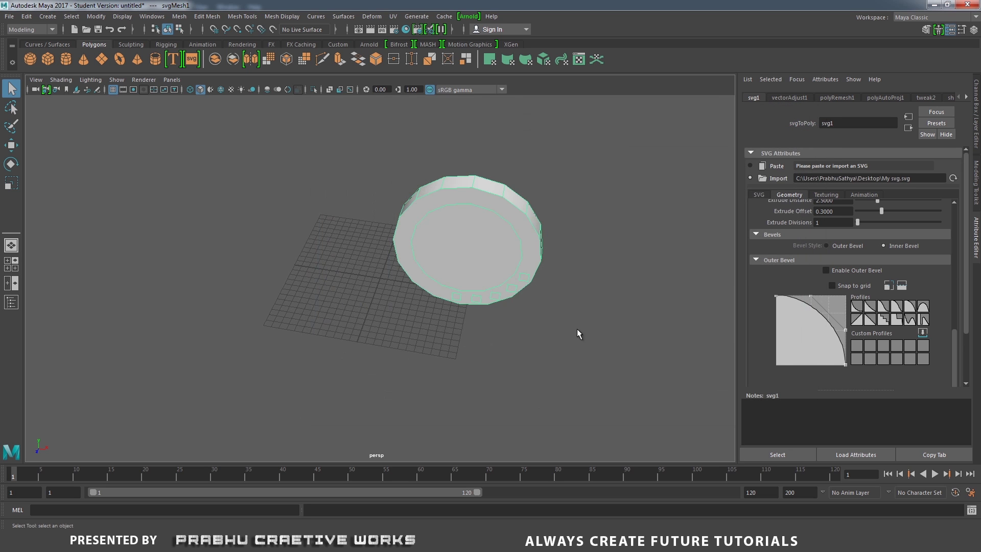
{"action": "left_click_drag", "start_coordinate": [532, 308], "coordinate": [444, 305], "text": "alt"}
{"action": "right_click_drag", "start_coordinate": [444, 305], "coordinate": [613, 258], "text": "alt"}
{"action": "middle_click_drag", "start_coordinate": [613, 258], "coordinate": [587, 302], "text": "alt"}
{"action": "left_click_drag", "start_coordinate": [587, 302], "coordinate": [525, 345], "text": "alt"}
{"action": "left_click_drag", "start_coordinate": [416, 244], "coordinate": [436, 278], "text": "alt"}
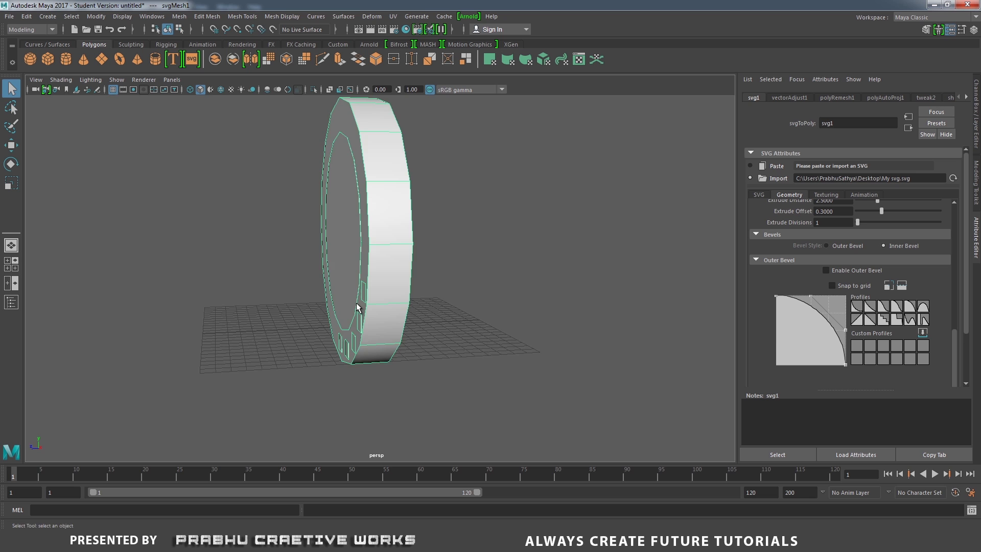
{"action": "left_click_drag", "start_coordinate": [359, 309], "coordinate": [411, 320], "text": "alt"}
{"action": "key", "text": "alt+Tab"}
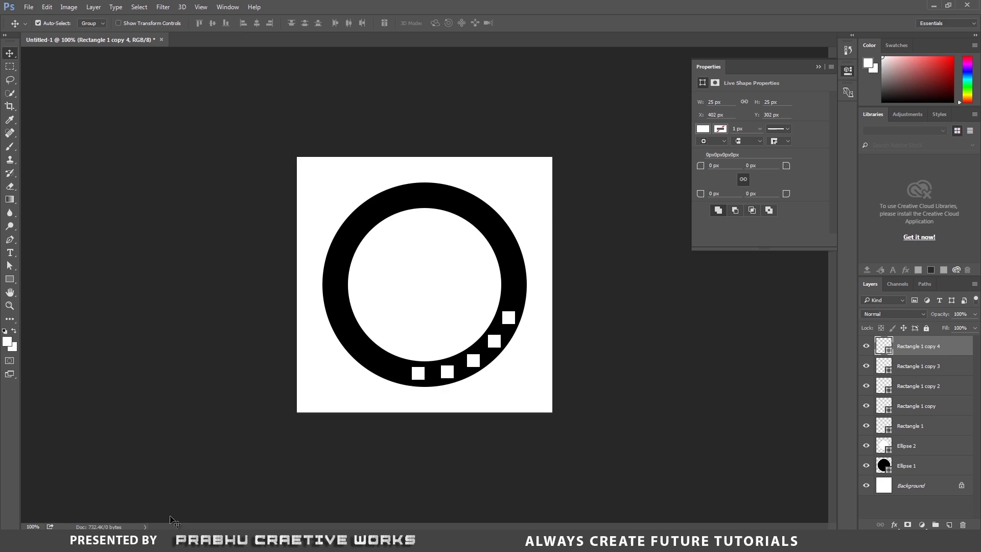
{"action": "key", "text": "alt+Tab"}
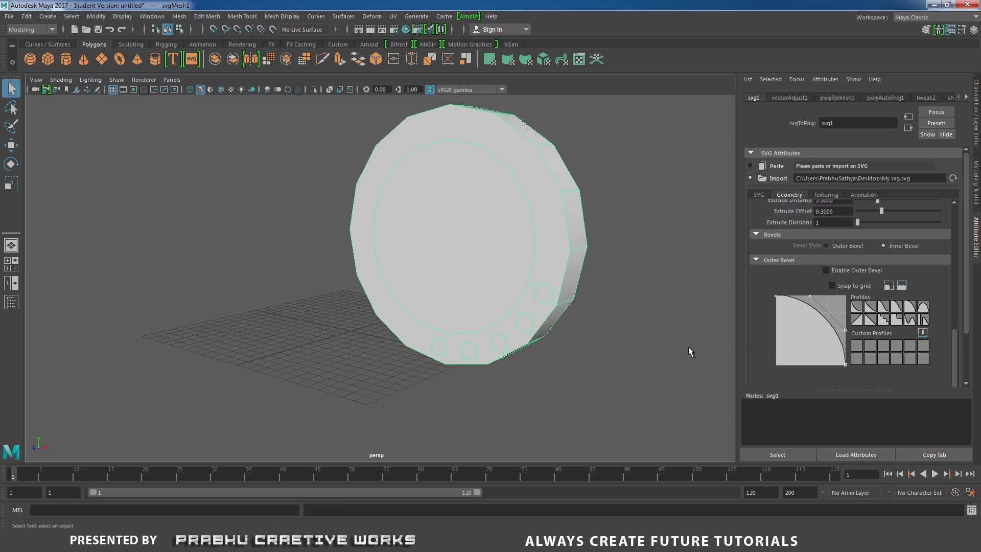
On the SVG tab, lower SVG Size from 20 to 19.8742 and open the Path list.
{"action": "left_click", "coordinate": [759, 196]}
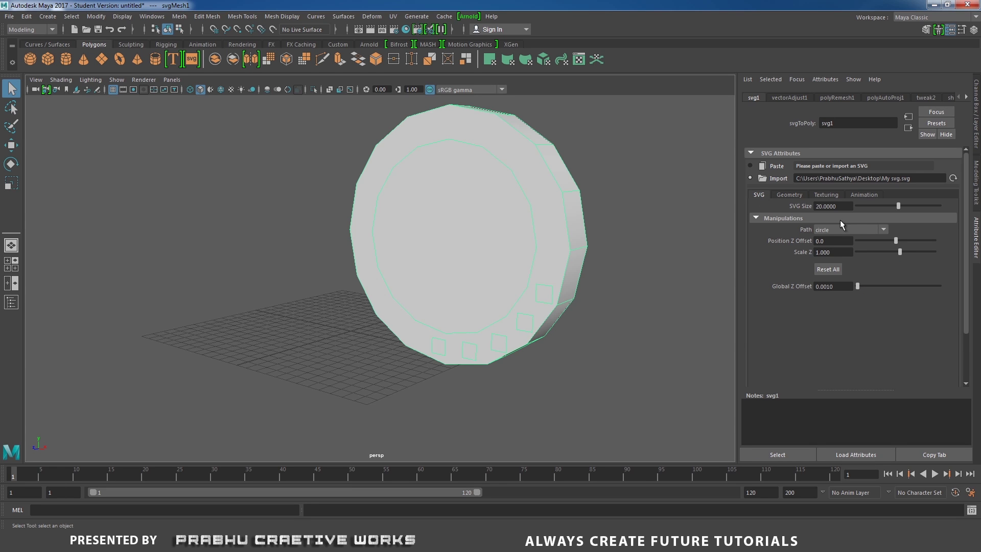
{"action": "mouse_move", "coordinate": [898, 206]}
{"action": "left_mouse_down"}
{"action": "mouse_move", "coordinate": [917, 207]}
{"action": "mouse_move", "coordinate": [898, 206]}
{"action": "left_mouse_up"}
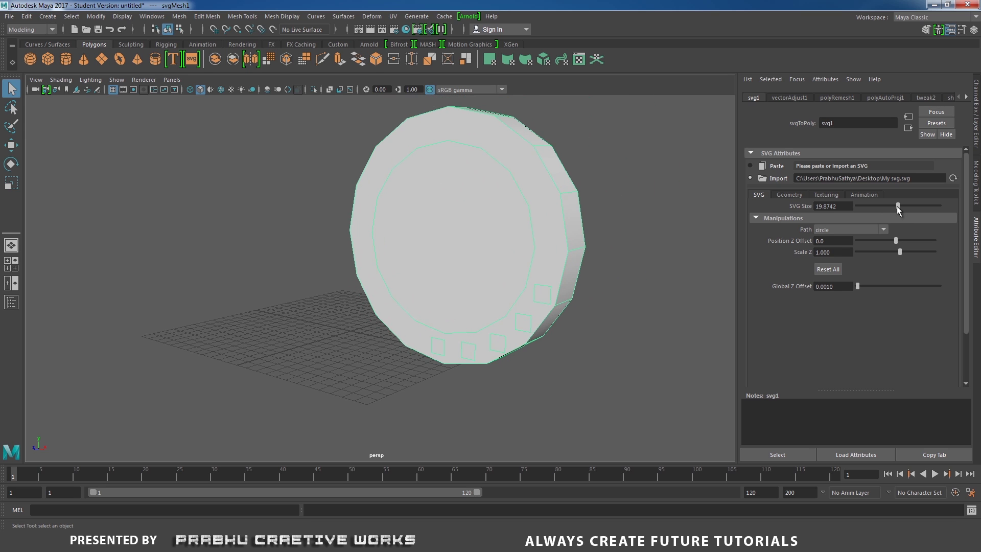
{"action": "left_click", "coordinate": [835, 228]}
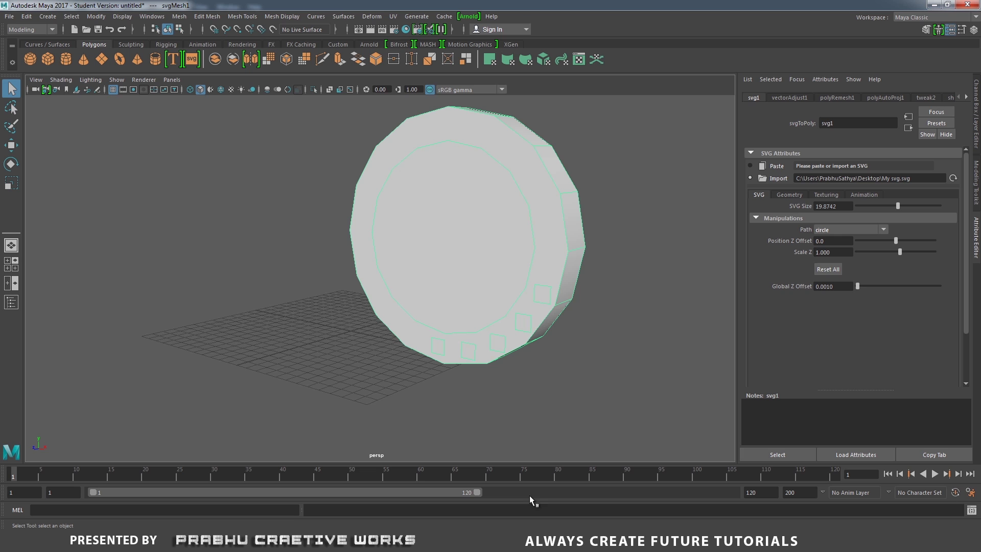
Set the circle path's Position Z Offset to -1.3.
{"action": "left_click", "coordinate": [825, 231]}
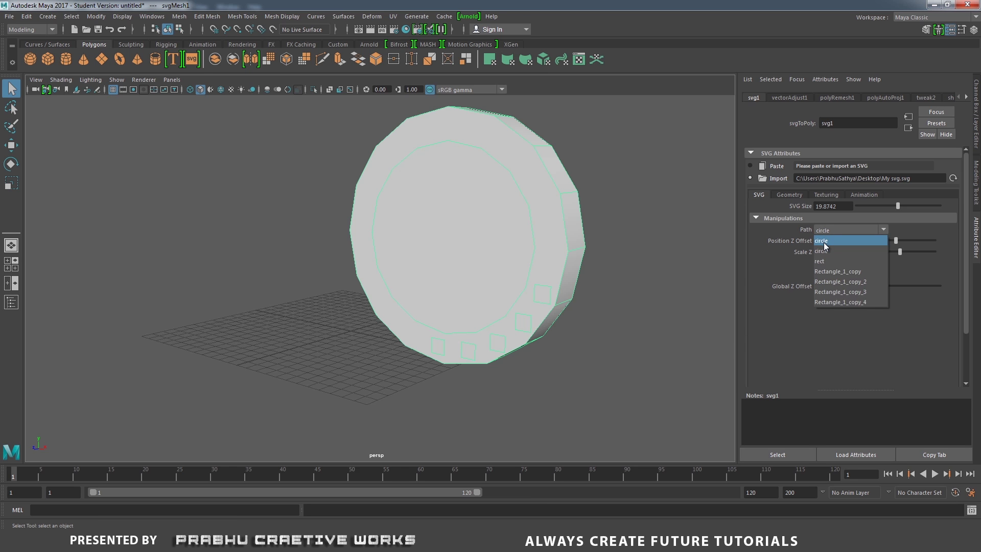
{"action": "left_click", "coordinate": [825, 242]}
{"action": "left_click_drag", "start_coordinate": [659, 280], "coordinate": [614, 309], "text": "alt"}
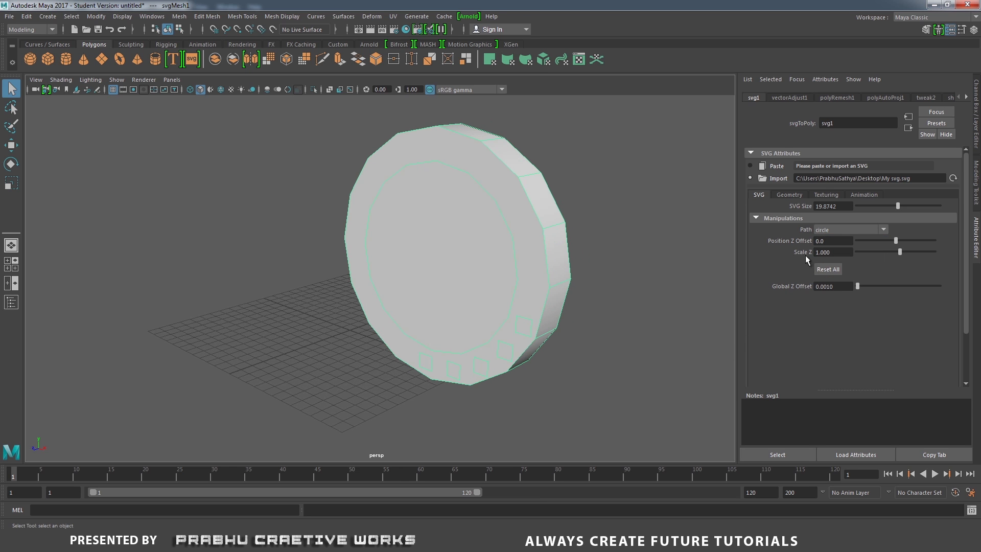
{"action": "left_click_drag", "start_coordinate": [898, 239], "coordinate": [890, 241]}
{"action": "left_click_drag", "start_coordinate": [569, 274], "coordinate": [627, 278], "text": "alt"}
Select the Rectangle_1_copy_2 cubes path and set its Position Z Offset to 0.
{"action": "left_click", "coordinate": [824, 230]}
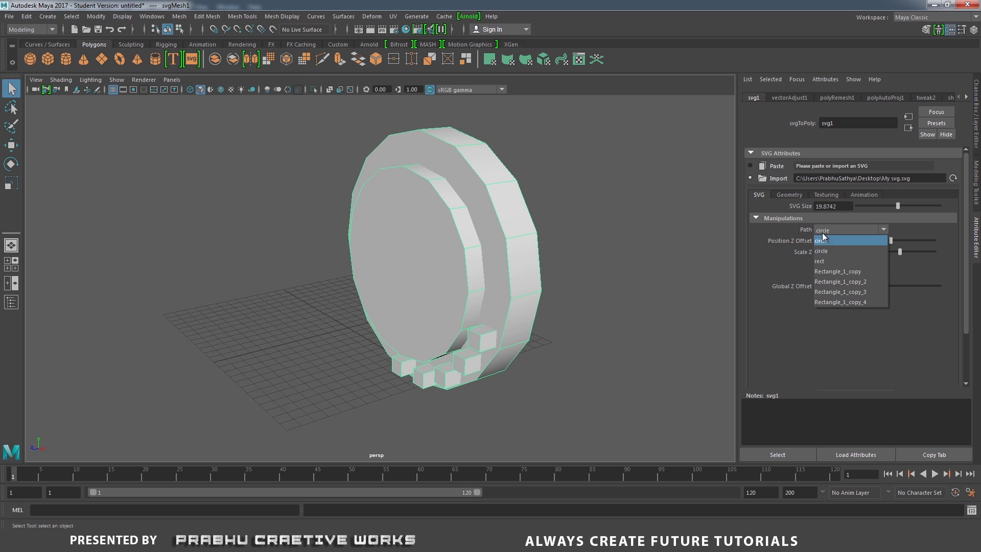
{"action": "left_click", "coordinate": [836, 282]}
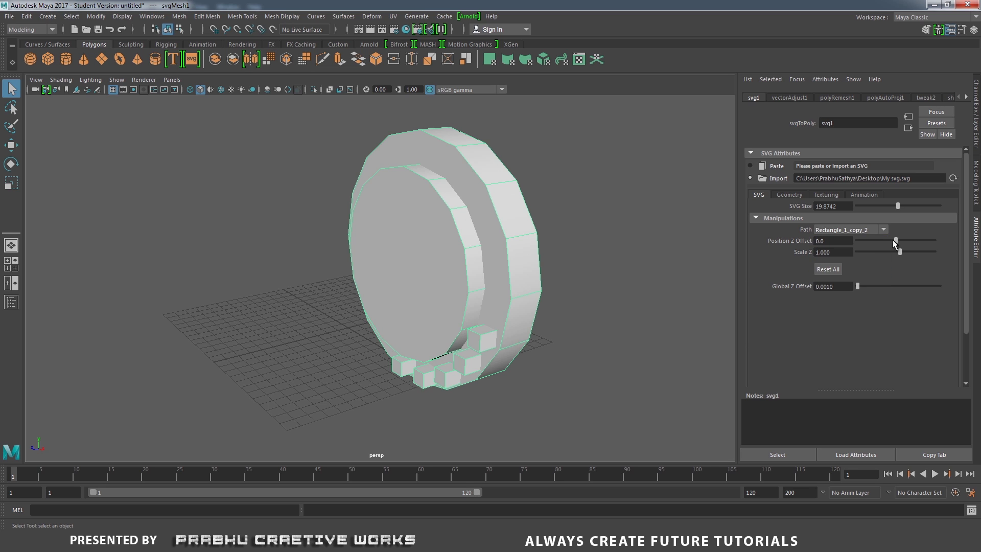
{"action": "left_click_drag", "start_coordinate": [895, 243], "coordinate": [901, 244]}
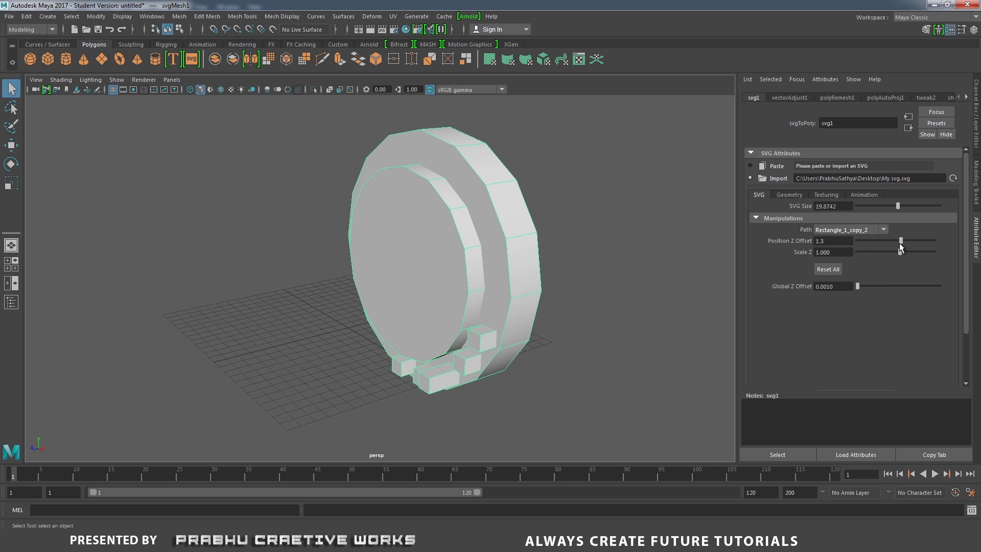
{"action": "left_click", "coordinate": [828, 241]}
{"action": "type", "text": "0"}
{"action": "key", "text": "Return"}
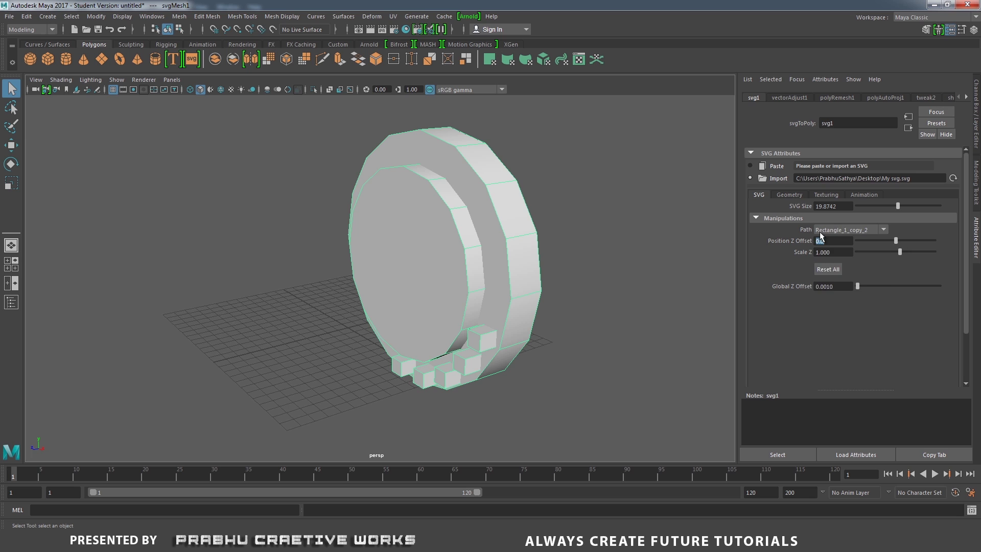
Reselect the circle path and set Global Z Offset to 0.
{"action": "left_click", "coordinate": [825, 230]}
{"action": "left_click", "coordinate": [826, 236]}
{"action": "left_click_drag", "start_coordinate": [605, 290], "coordinate": [590, 288], "text": "alt"}
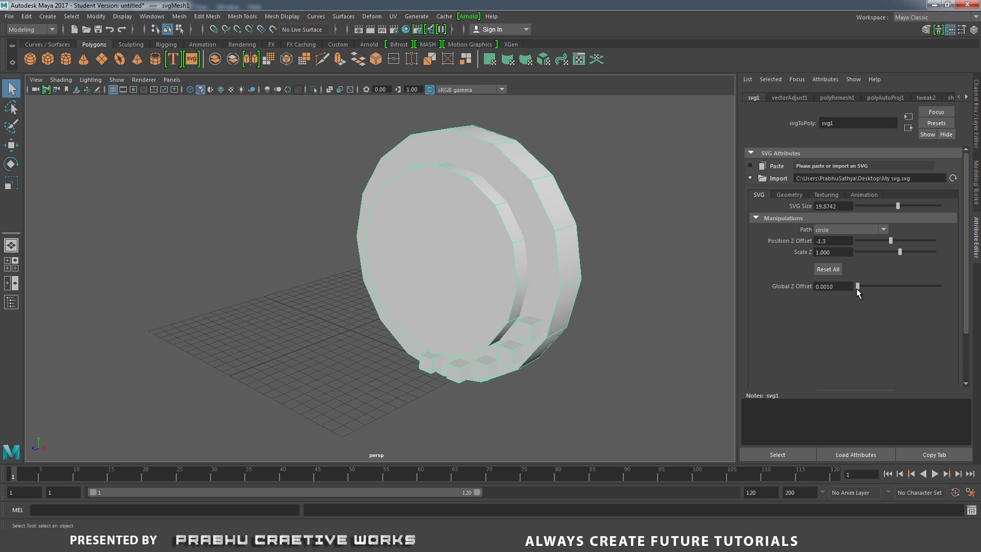
{"action": "left_click_drag", "start_coordinate": [858, 287], "coordinate": [790, 290]}
Set the SVG mesh's Curve Resolution to 20 in the Geometry settings and reselect the ring.
{"action": "left_click", "coordinate": [794, 196]}
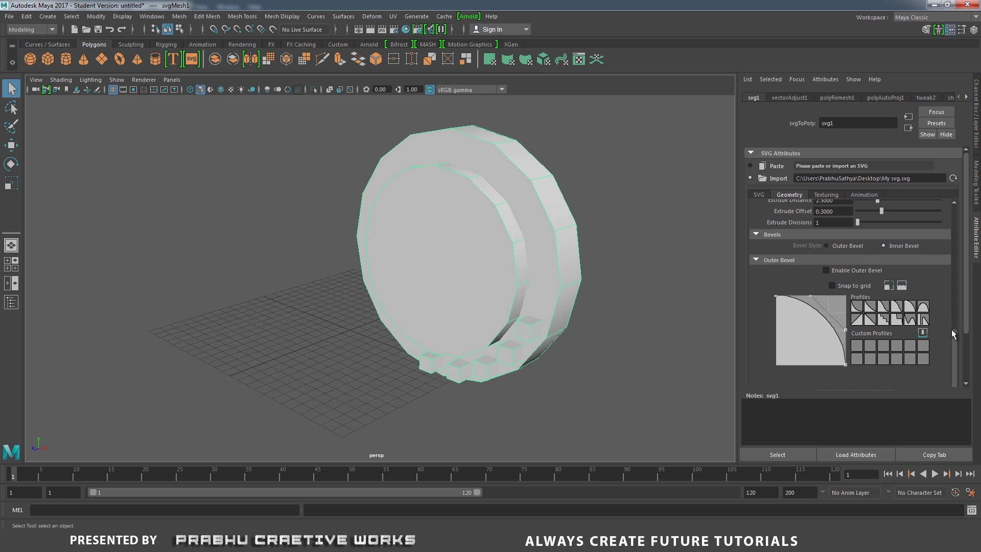
{"action": "left_click_drag", "start_coordinate": [953, 332], "coordinate": [969, 208]}
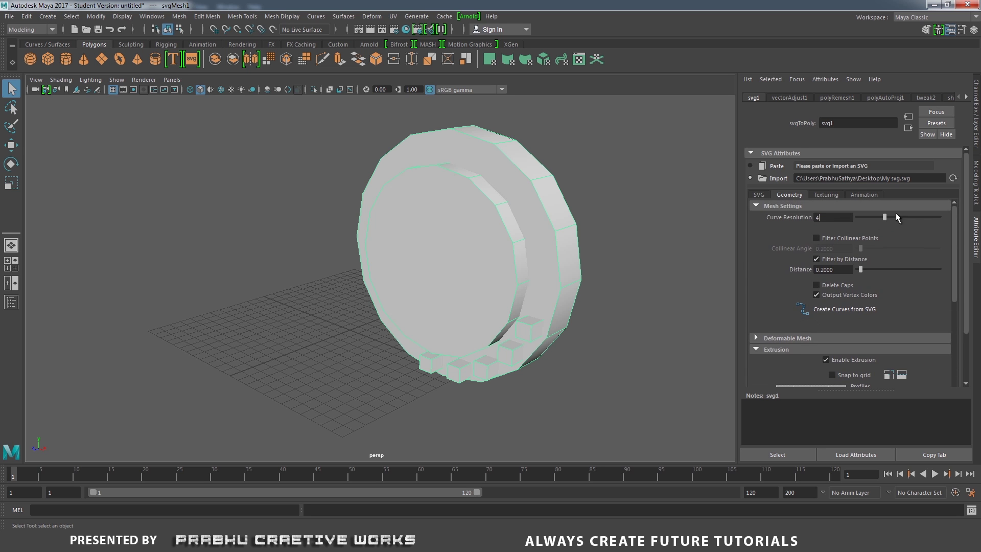
{"action": "left_click_drag", "start_coordinate": [572, 229], "coordinate": [636, 224], "text": "alt"}
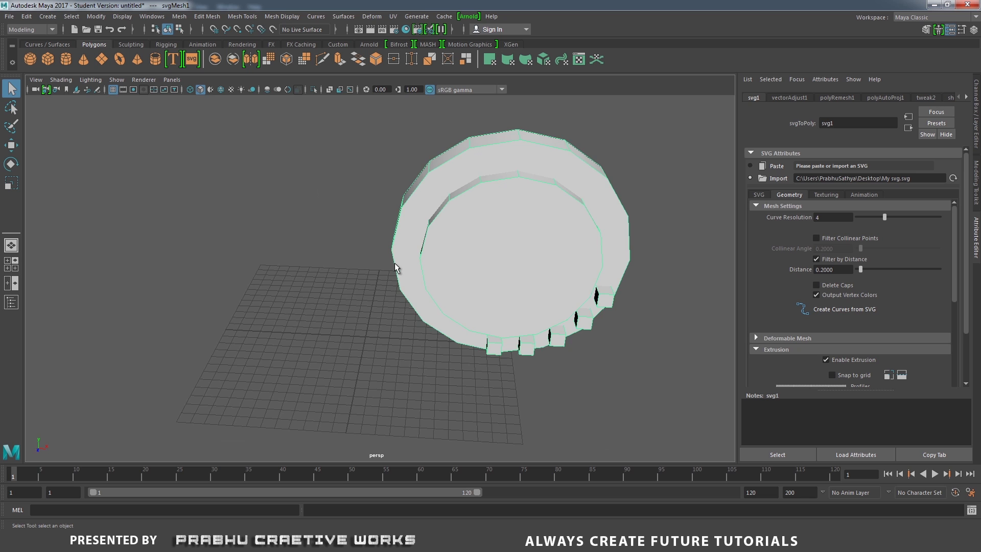
{"action": "left_click_drag", "start_coordinate": [578, 341], "coordinate": [544, 337], "text": "alt"}
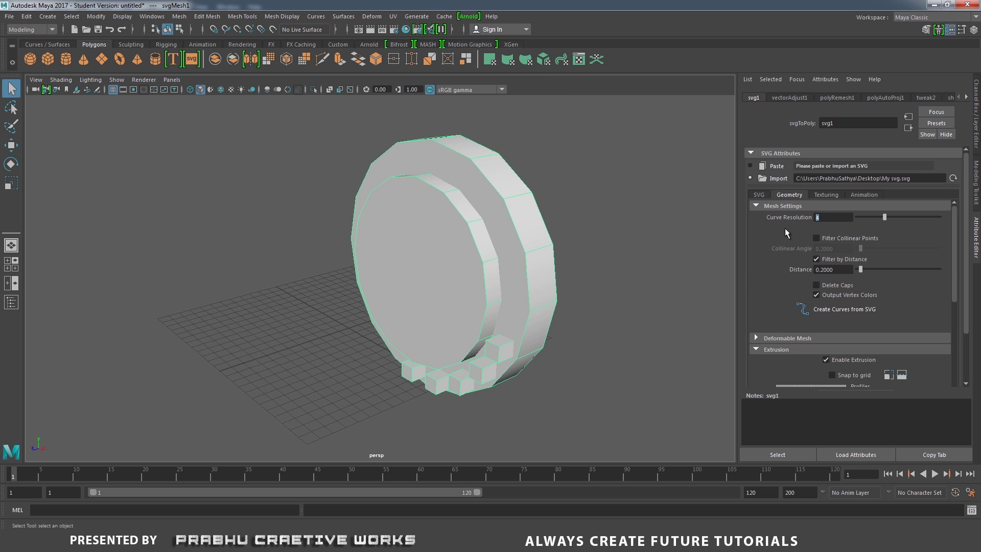
{"action": "type", "text": "20"}
{"action": "key", "text": "Return"}
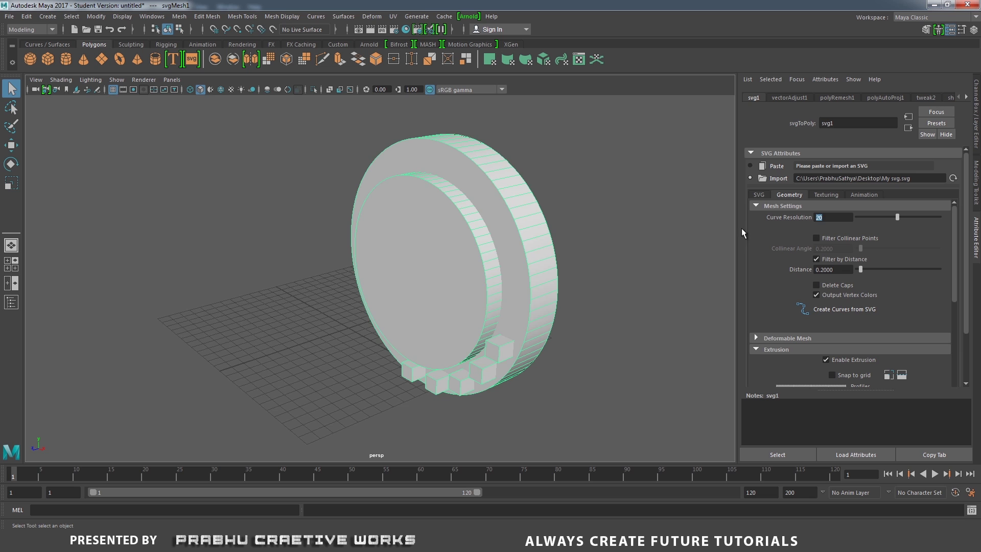
{"action": "left_click_drag", "start_coordinate": [637, 278], "coordinate": [729, 246], "text": "alt"}
{"action": "left_click", "coordinate": [673, 283]}
{"action": "left_click", "coordinate": [578, 242]}
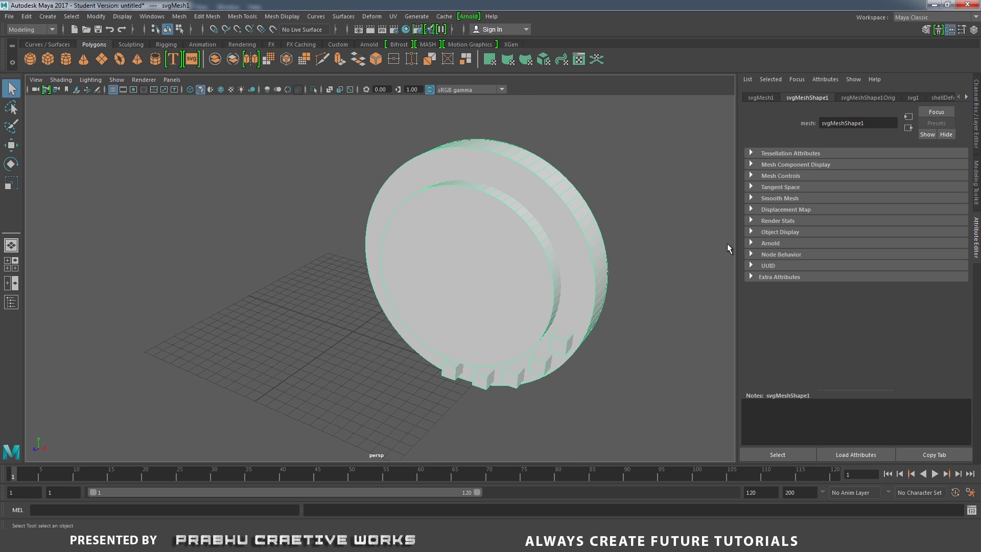
Choose Inner Bevel as the svg1 bevel style and expand the Front Bevel section.
{"action": "left_click", "coordinate": [913, 97]}
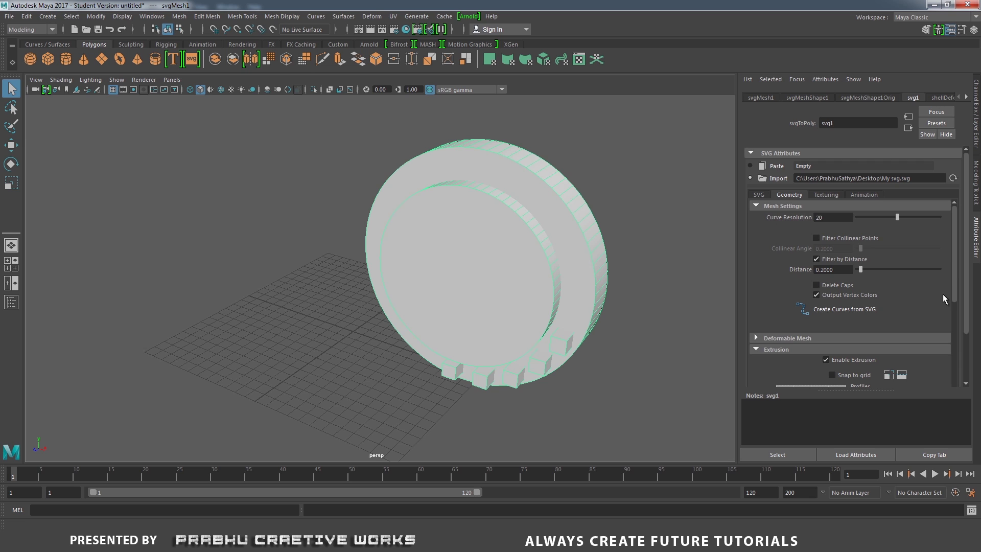
{"action": "left_click_drag", "start_coordinate": [957, 262], "coordinate": [957, 374]}
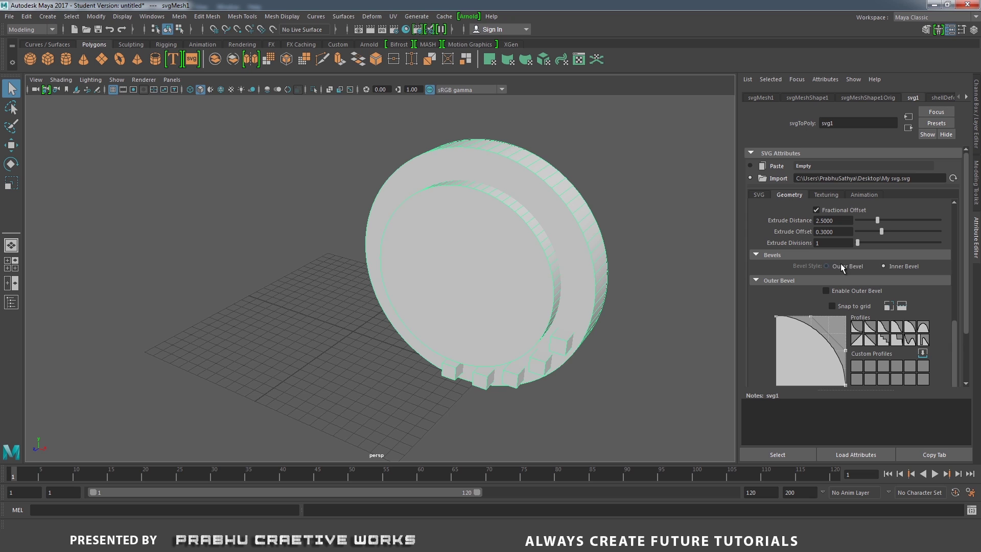
{"action": "left_click", "coordinate": [893, 266]}
{"action": "left_click", "coordinate": [774, 280]}
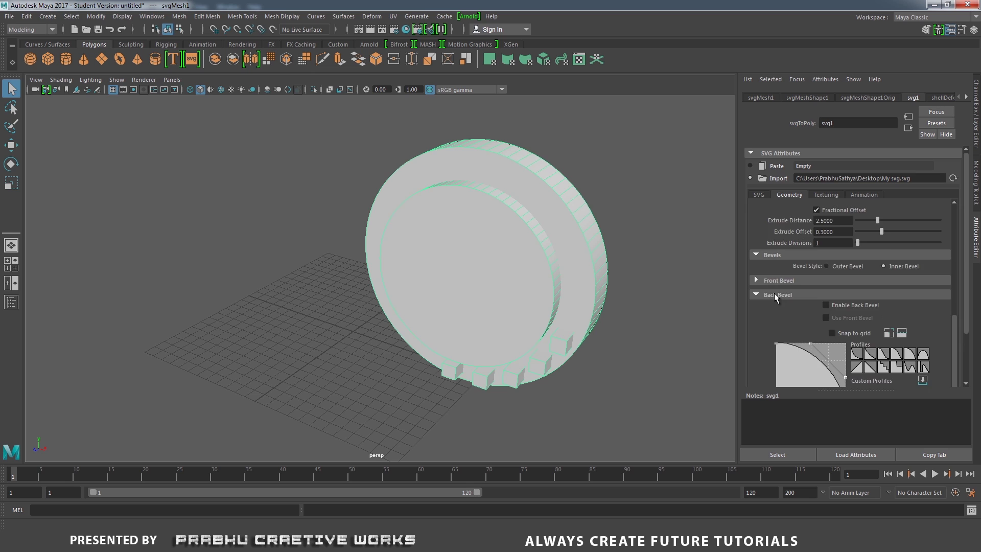
{"action": "scroll", "coordinate": [775, 293], "scroll_direction": "up", "scroll_amount": 3}
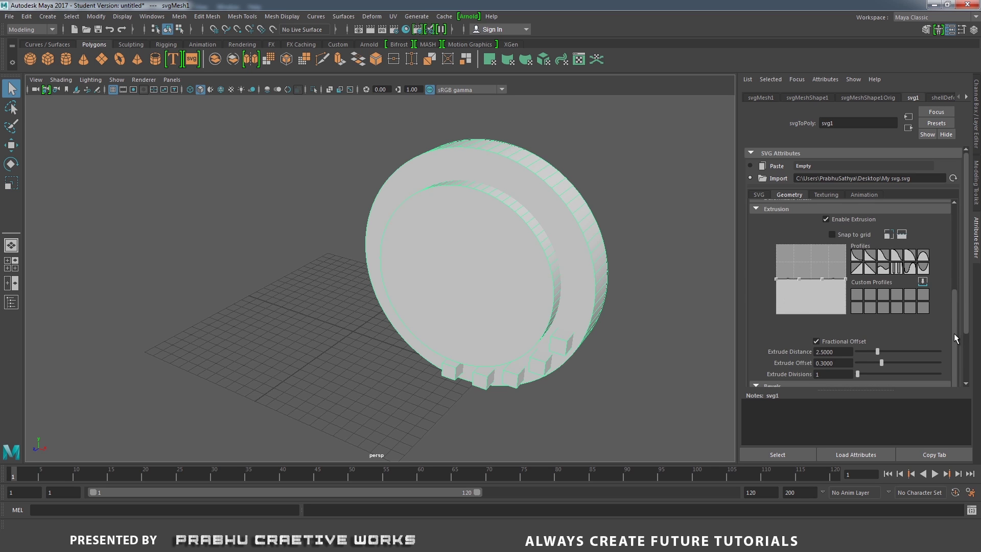
{"action": "scroll", "coordinate": [954, 334], "scroll_direction": "down", "scroll_amount": 3}
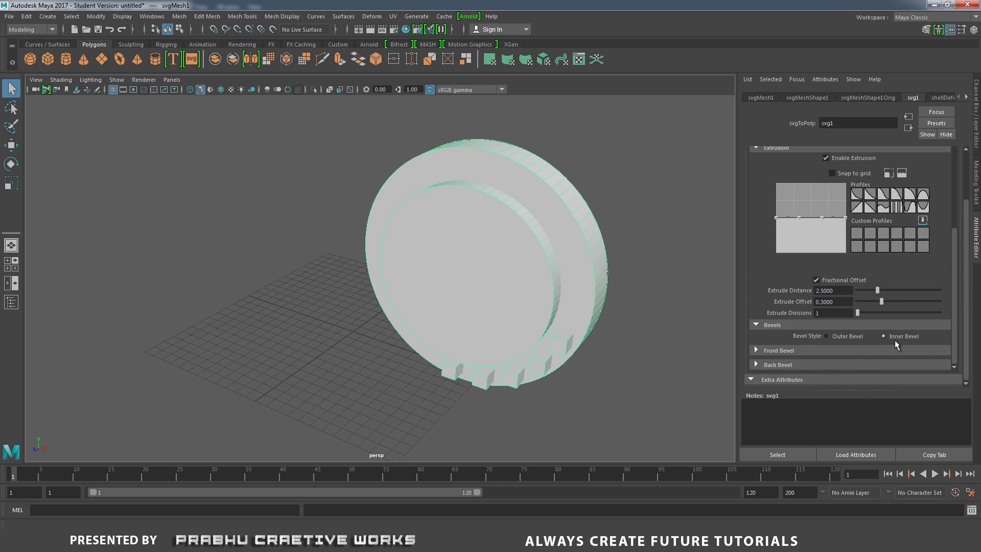
{"action": "left_click", "coordinate": [769, 350]}
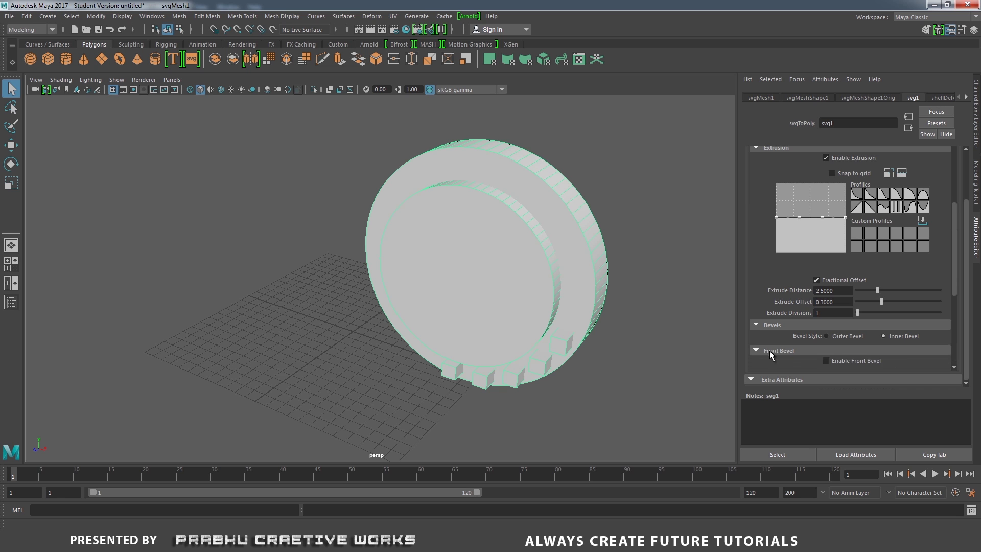
Enable Front Bevel with distance 0.2964, offset 0.4843 and 6 divisions.
{"action": "scroll", "coordinate": [958, 313], "scroll_direction": "down", "scroll_amount": 5}
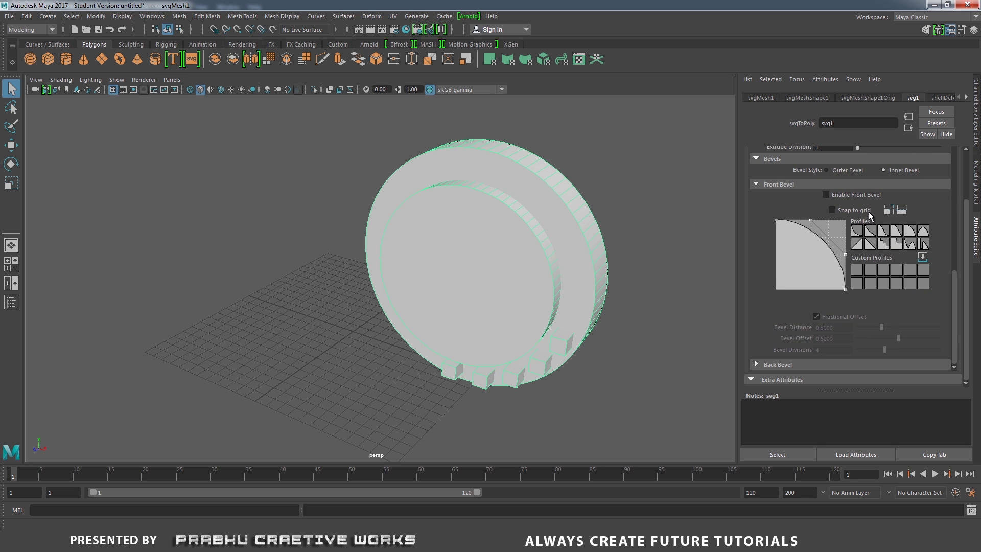
{"action": "left_click", "coordinate": [863, 197]}
{"action": "left_click_drag", "start_coordinate": [658, 267], "coordinate": [563, 295], "text": "alt"}
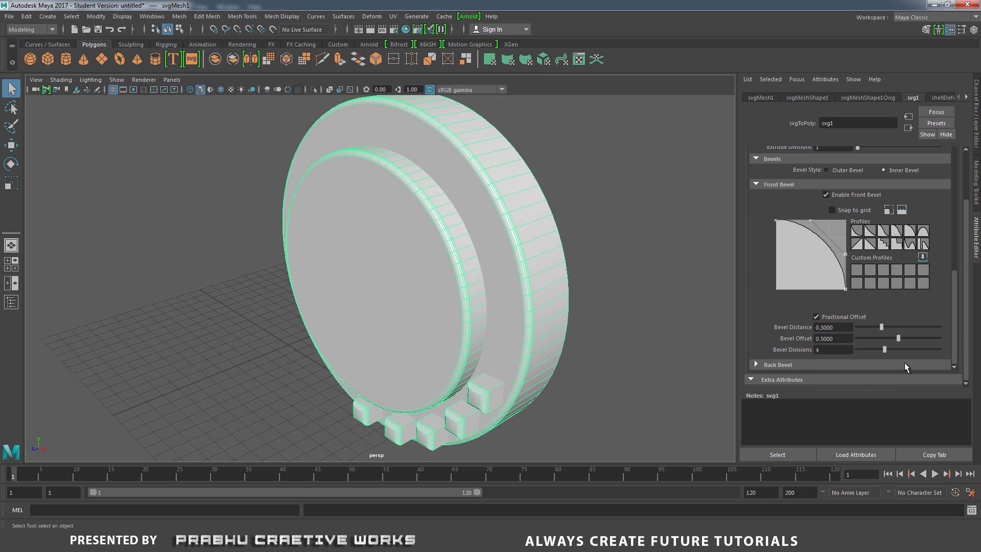
{"action": "left_click_drag", "start_coordinate": [882, 326], "coordinate": [905, 350]}
{"action": "left_click_drag", "start_coordinate": [638, 321], "coordinate": [510, 320], "text": "alt"}
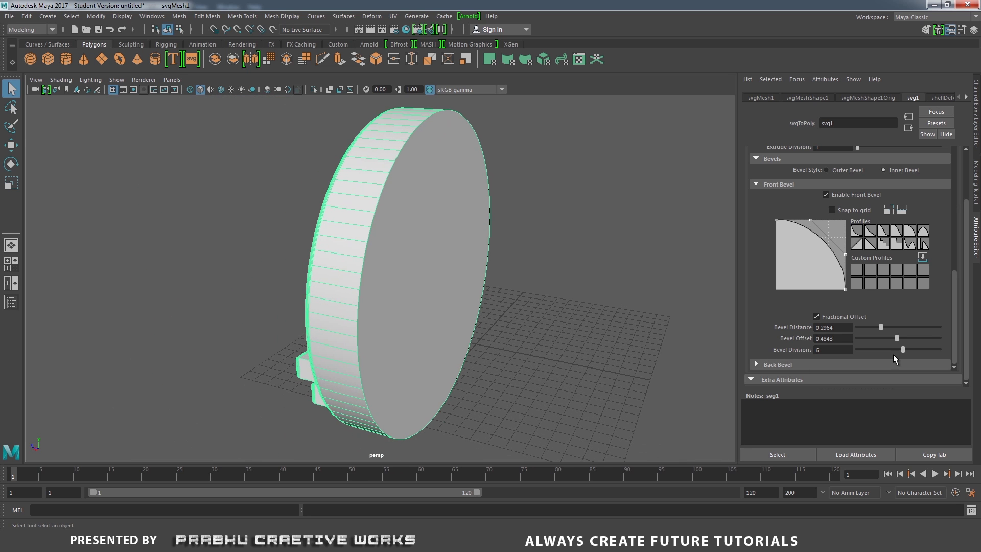
Enable Back Bevel with distance 0.3960 and 6 divisions, then frame the beveled disc.
{"action": "left_click", "coordinate": [756, 365]}
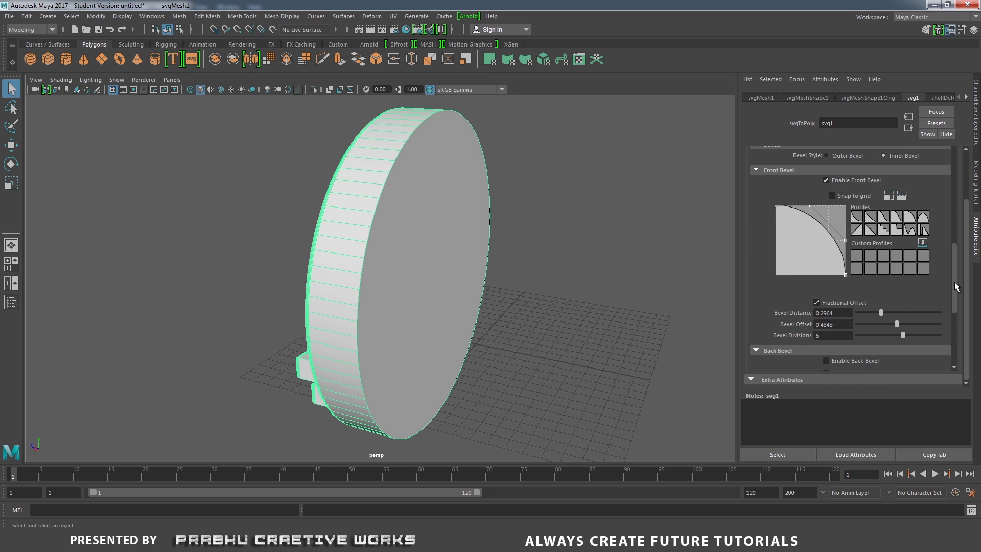
{"action": "left_click_drag", "start_coordinate": [954, 281], "coordinate": [962, 334]}
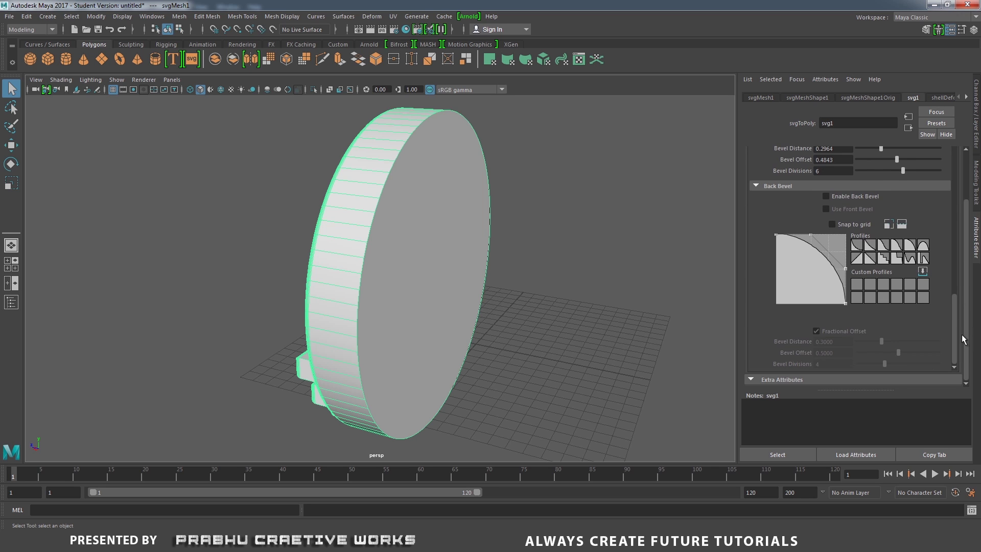
{"action": "left_click", "coordinate": [844, 201]}
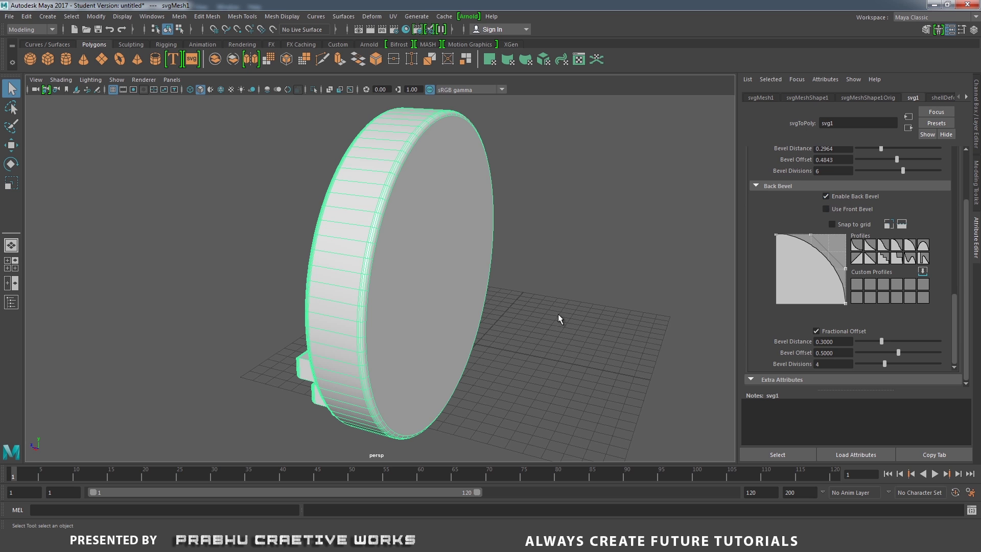
{"action": "left_click_drag", "start_coordinate": [558, 314], "coordinate": [741, 343], "text": "alt"}
{"action": "left_click_drag", "start_coordinate": [891, 345], "coordinate": [887, 345]}
{"action": "left_click_drag", "start_coordinate": [885, 342], "coordinate": [903, 364]}
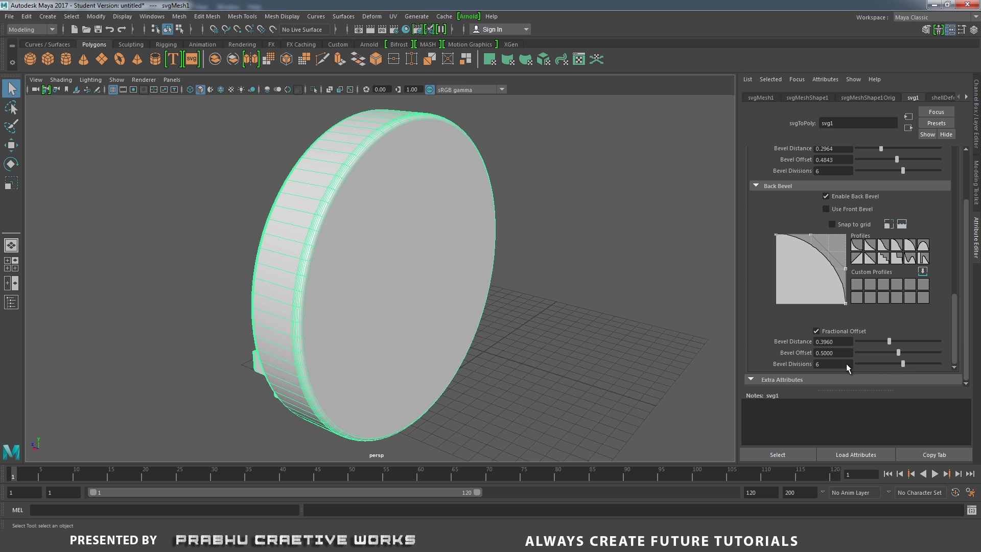
{"action": "left_click_drag", "start_coordinate": [690, 332], "coordinate": [517, 272], "text": "alt"}
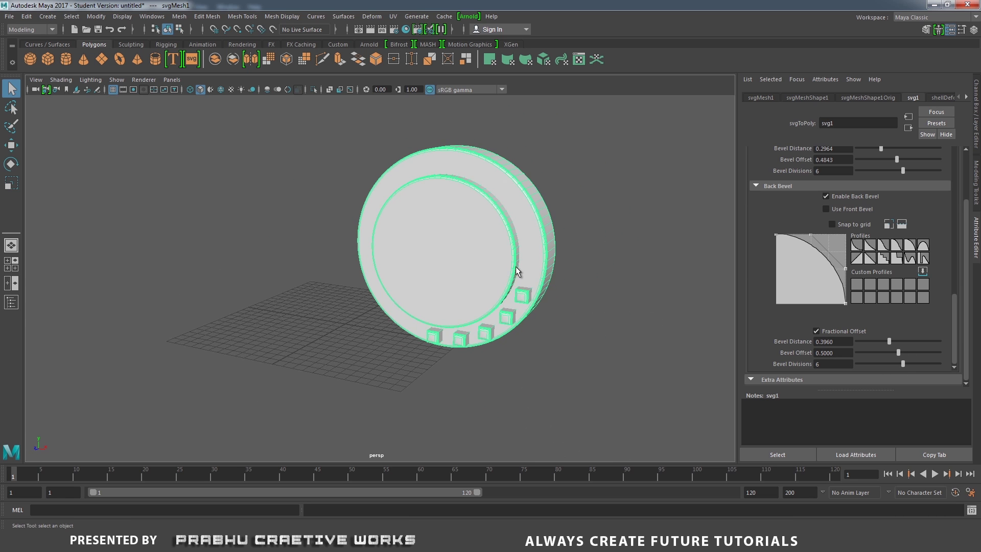
{"action": "right_click_drag", "start_coordinate": [517, 271], "coordinate": [562, 313], "text": "alt"}
{"action": "scroll", "coordinate": [564, 310], "scroll_direction": "up", "scroll_amount": 2}
{"action": "middle_click_drag", "start_coordinate": [565, 306], "coordinate": [452, 343], "text": "alt"}
{"action": "left_click_drag", "start_coordinate": [452, 343], "coordinate": [507, 338], "text": "alt"}
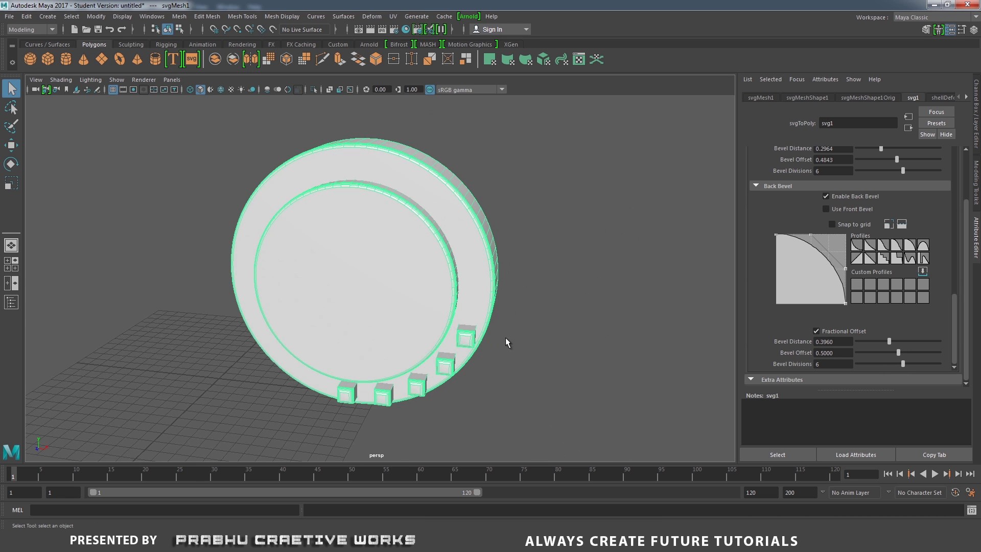
{"action": "left_click", "coordinate": [528, 275]}
Centre the ring's pivot and move the ring upright near the grid origin.
{"action": "left_click", "coordinate": [401, 253]}
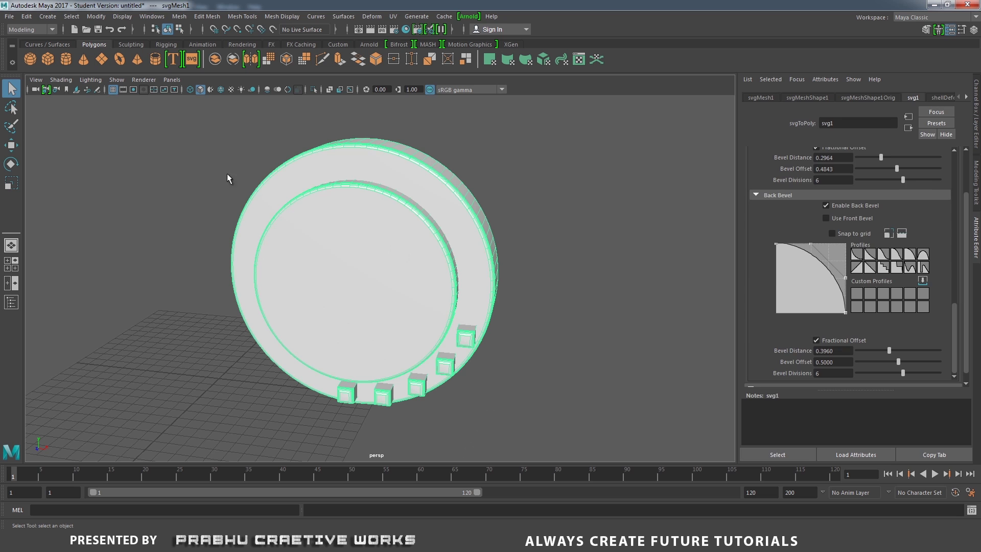
{"action": "left_click", "coordinate": [96, 16]}
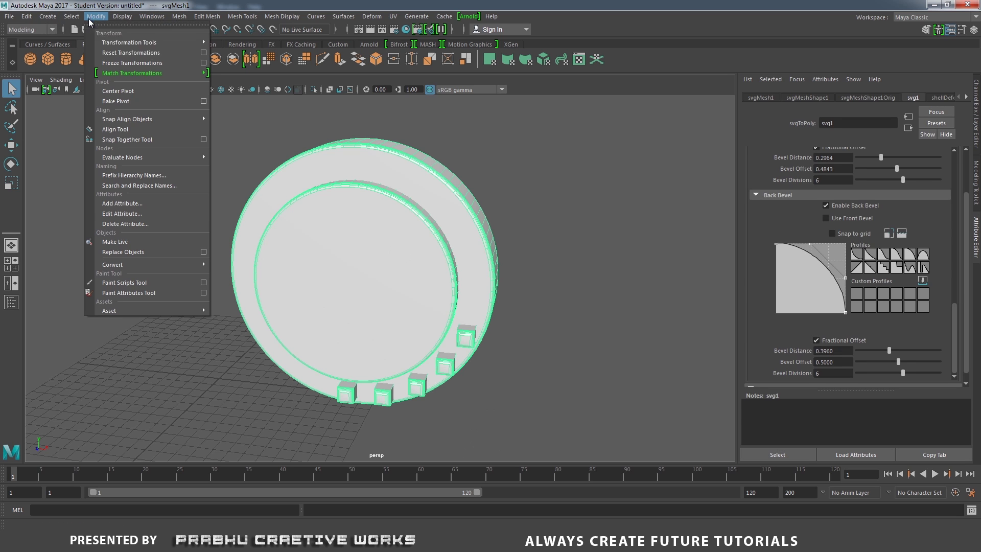
{"action": "left_click", "coordinate": [126, 91]}
{"action": "left_click_drag", "start_coordinate": [214, 235], "coordinate": [283, 265], "text": "alt"}
{"action": "key", "text": "w"}
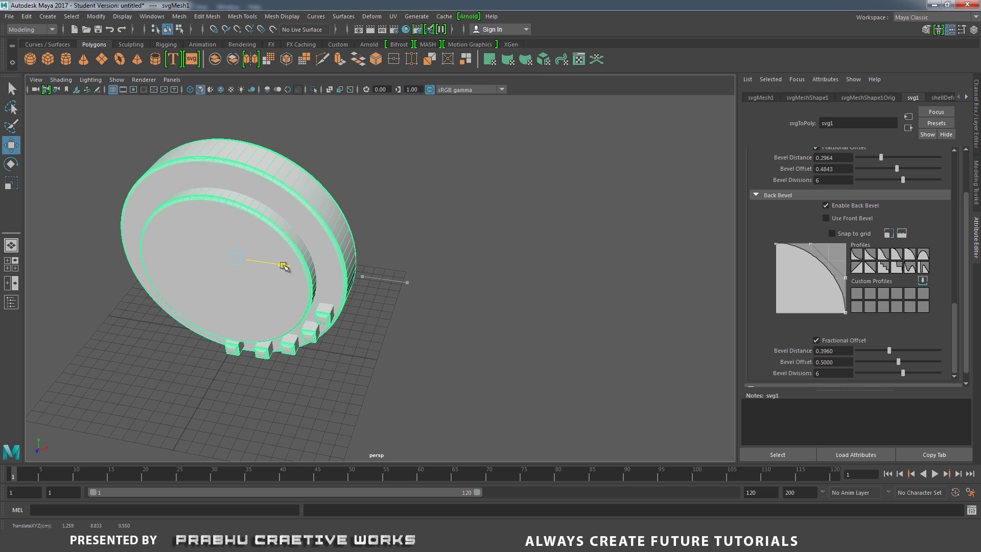
{"action": "left_click_drag", "start_coordinate": [372, 291], "coordinate": [453, 226], "text": "alt"}
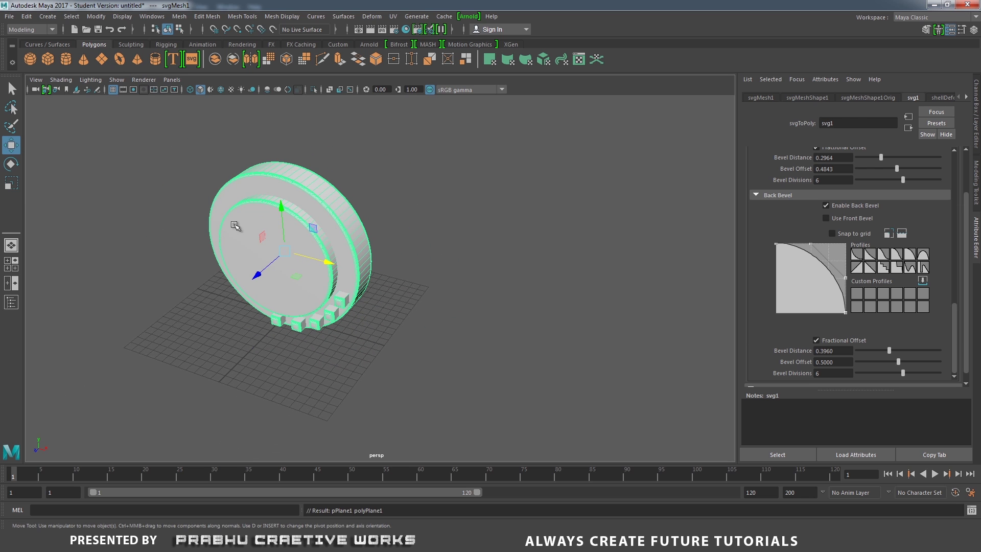
Create a polygon plane and scale it up into a large floor.
{"action": "left_click", "coordinate": [102, 60]}
{"action": "key", "text": "r"}
{"action": "left_click_drag", "start_coordinate": [283, 317], "coordinate": [563, 154]}
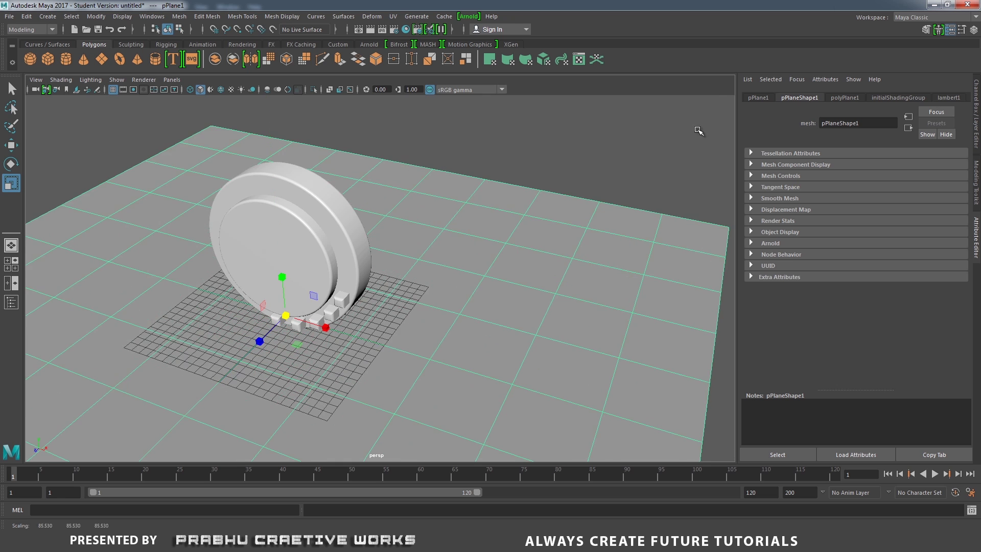
{"action": "scroll", "coordinate": [460, 255], "scroll_direction": "down", "scroll_amount": 3}
{"action": "scroll", "coordinate": [460, 263], "scroll_direction": "down", "scroll_amount": 4}
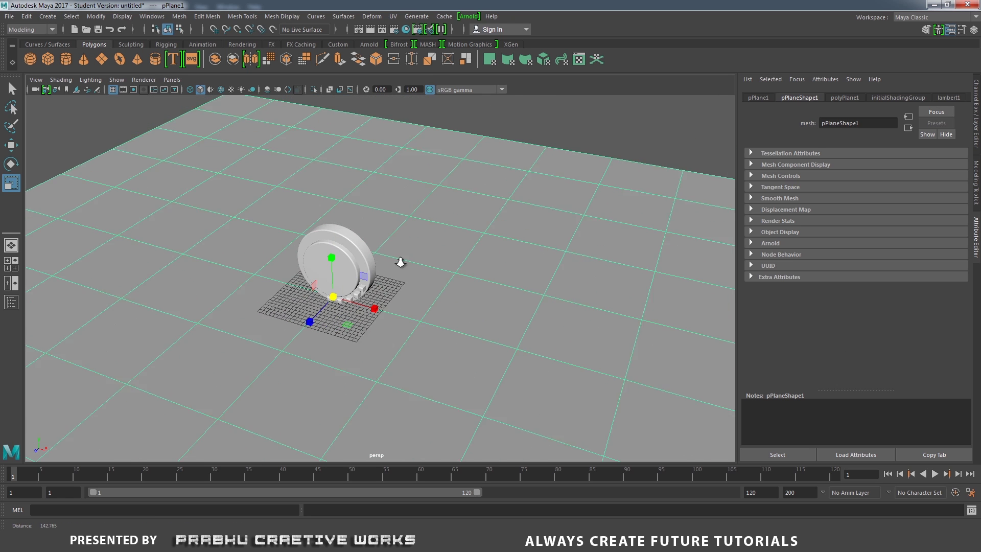
Set polyPlane1's Subdivisions Width and Height to 1, then deselect the plane.
{"action": "left_click", "coordinate": [977, 117]}
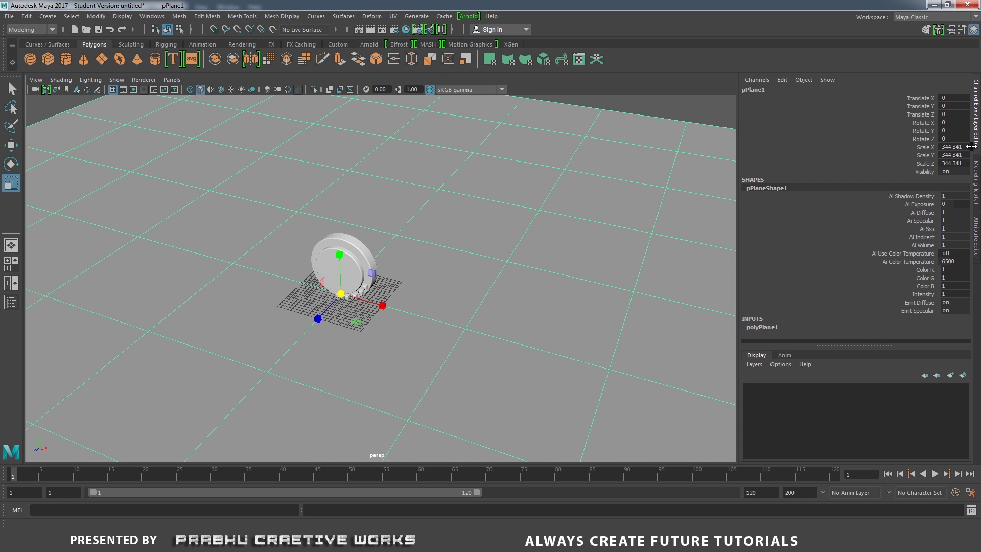
{"action": "left_click", "coordinate": [823, 327]}
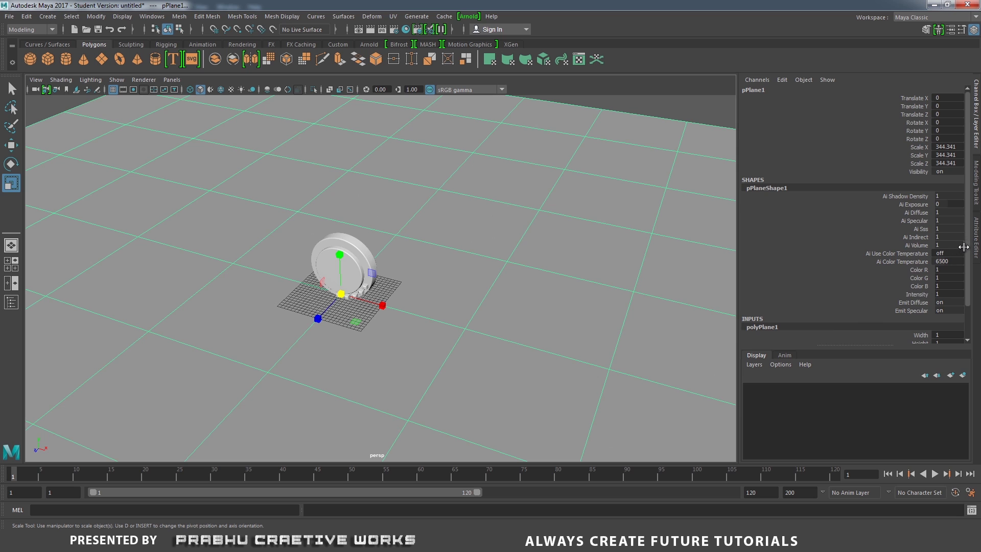
{"action": "scroll", "coordinate": [964, 246], "scroll_direction": "down", "scroll_amount": 2}
{"action": "left_click_drag", "start_coordinate": [962, 315], "coordinate": [962, 323]}
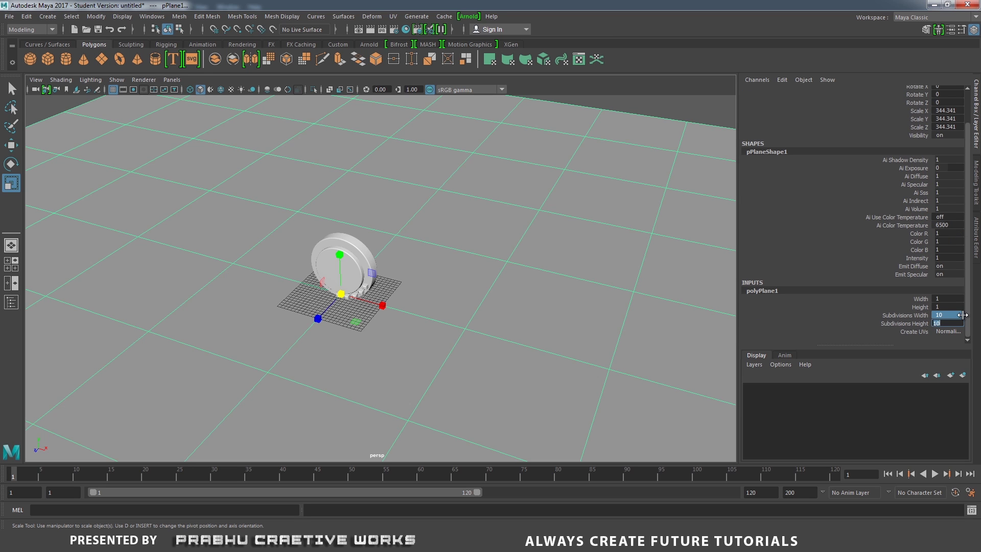
{"action": "type", "text": "1"}
{"action": "key", "text": "Return"}
{"action": "left_click_drag", "start_coordinate": [506, 287], "coordinate": [470, 215], "text": "alt"}
{"action": "left_click", "coordinate": [503, 169]}
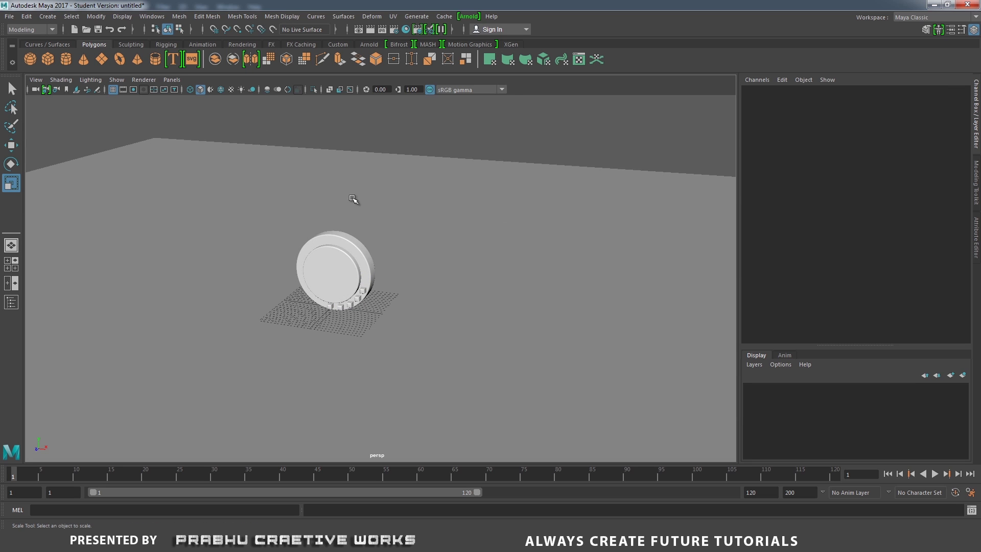
Switch to the four-view layout with larger upper panes and create a new camera.
{"action": "key", "text": "space"}
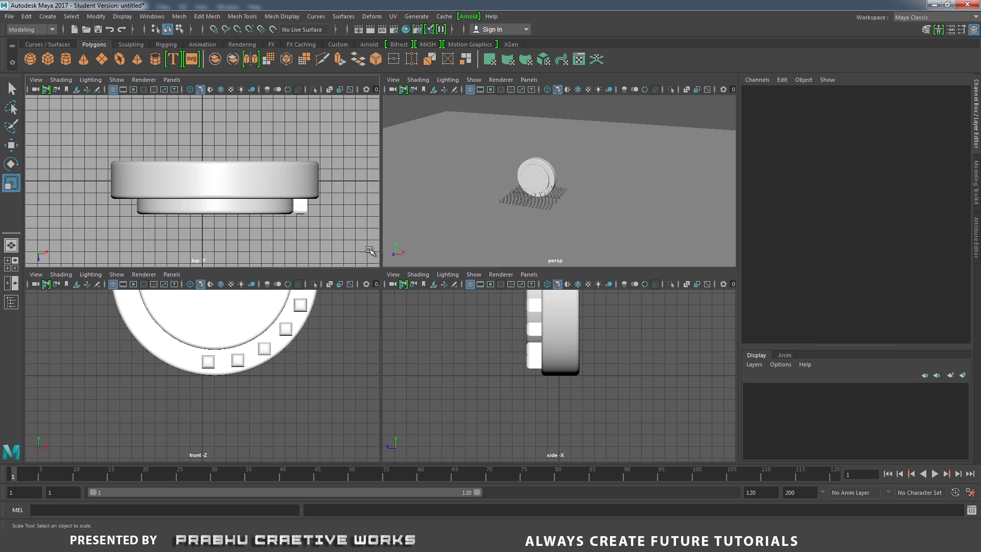
{"action": "left_click_drag", "start_coordinate": [413, 266], "coordinate": [424, 462]}
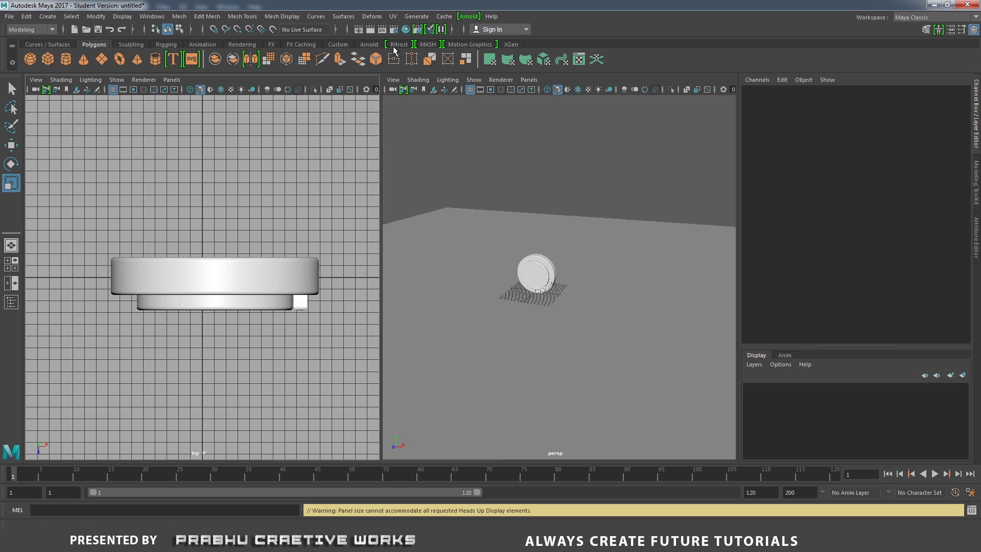
{"action": "left_click", "coordinate": [242, 45]}
{"action": "left_click", "coordinate": [138, 60]}
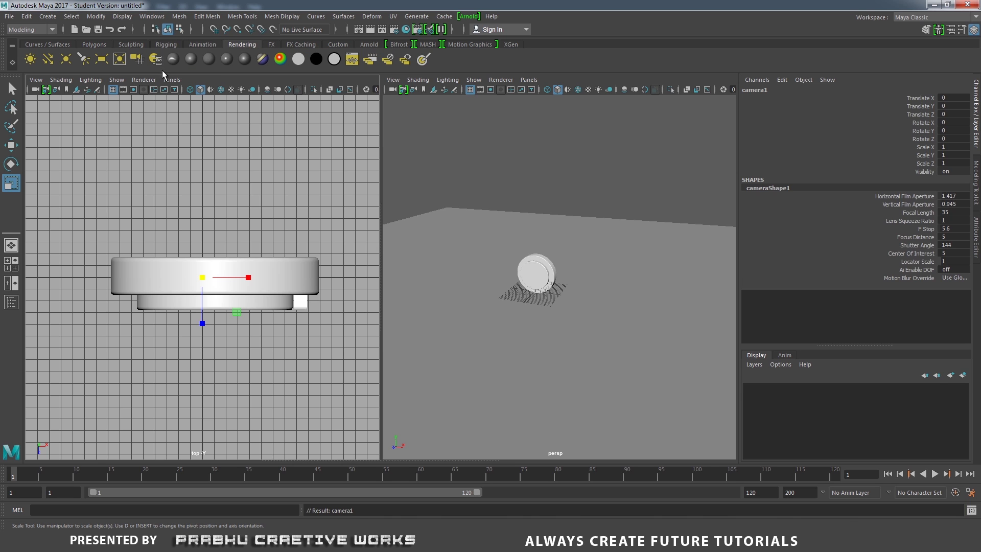
Look through camera1 in the left view and dolly and tumble it to frame the ring.
{"action": "left_click", "coordinate": [172, 81]}
{"action": "mouse_move", "coordinate": [250, 92]}
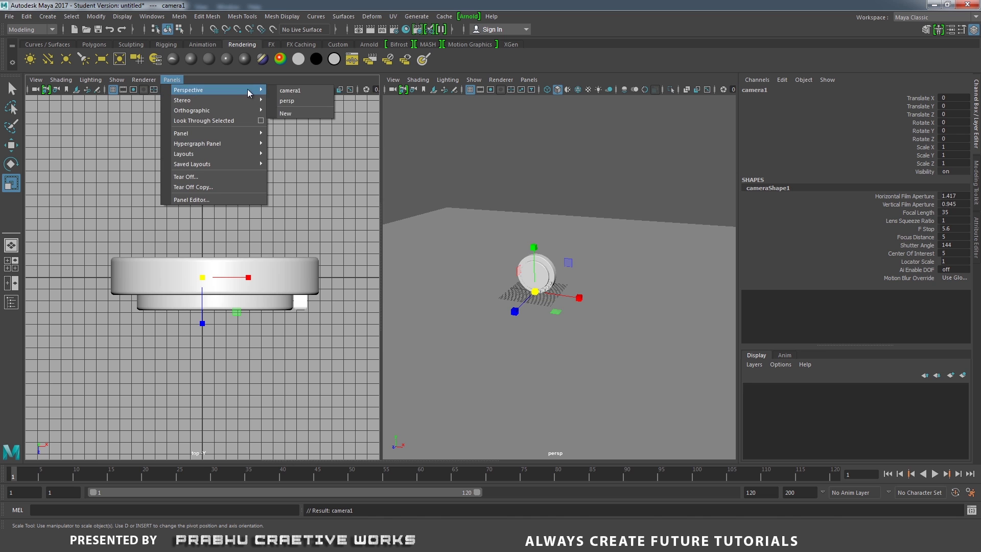
{"action": "left_click", "coordinate": [284, 93]}
{"action": "right_click_drag", "start_coordinate": [311, 267], "coordinate": [117, 225], "text": "alt"}
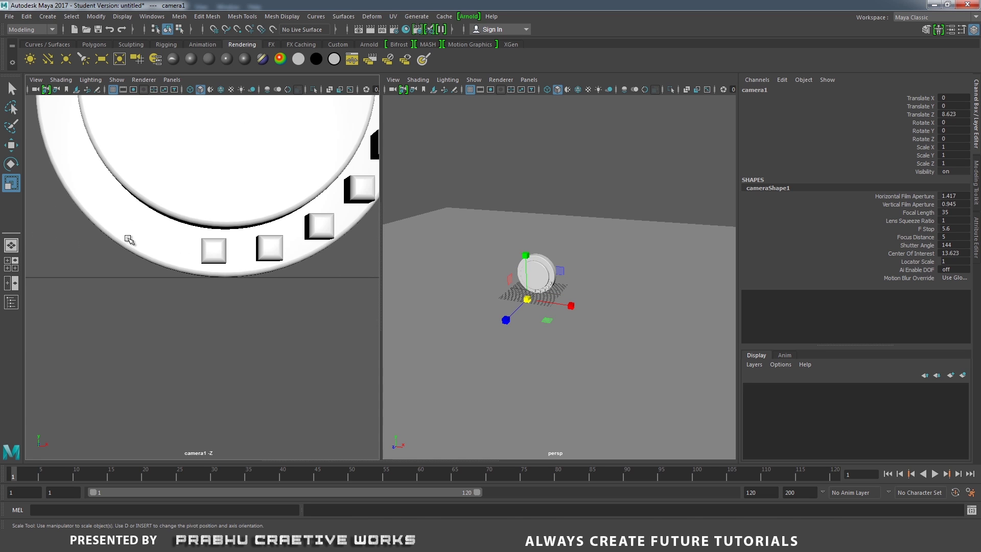
{"action": "left_click_drag", "start_coordinate": [118, 225], "coordinate": [291, 294], "text": "alt"}
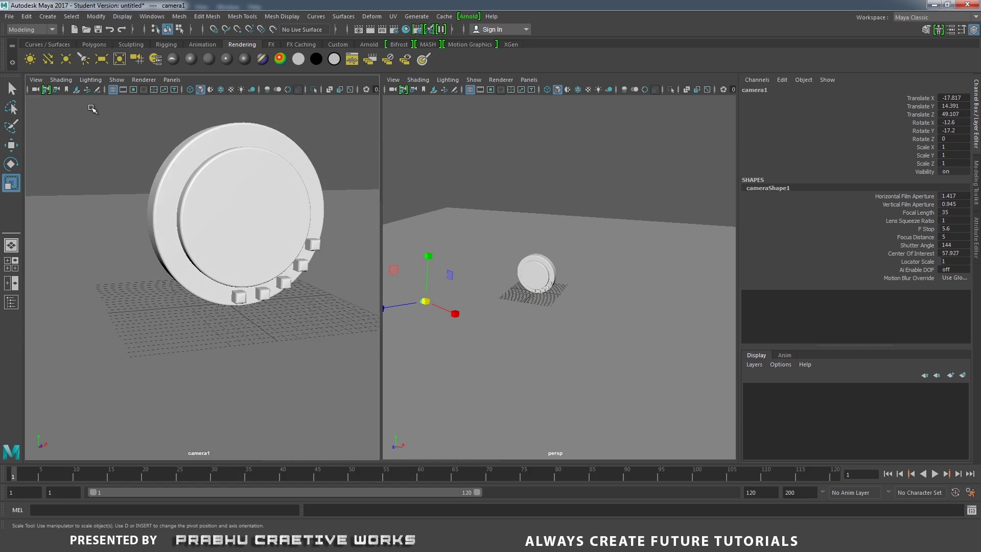
Set camera1's gate fit to Vertical and show its 960 x 540 resolution gate.
{"action": "left_click", "coordinate": [36, 80]}
{"action": "mouse_move", "coordinate": [61, 274]}
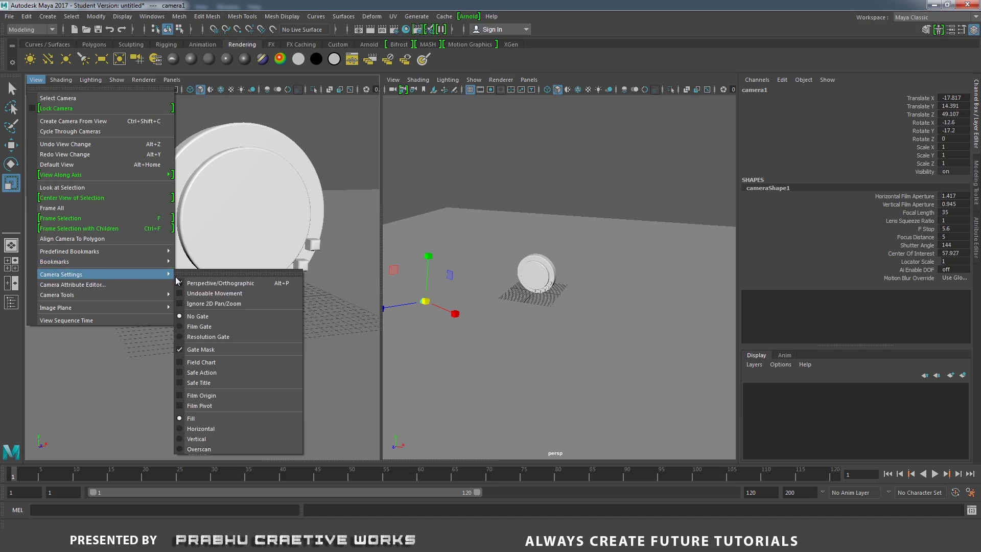
{"action": "left_click", "coordinate": [246, 439]}
{"action": "left_click", "coordinate": [35, 80]}
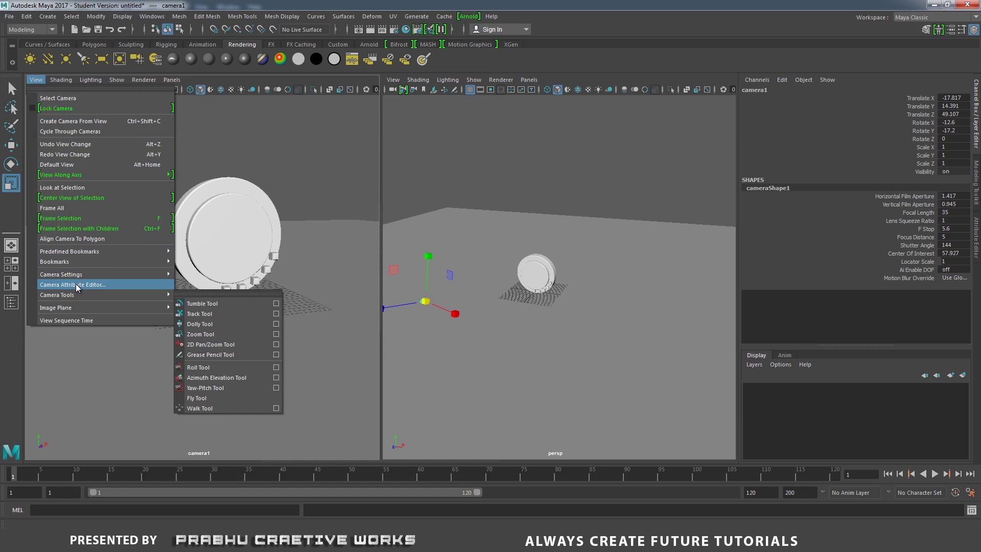
{"action": "mouse_move", "coordinate": [92, 279]}
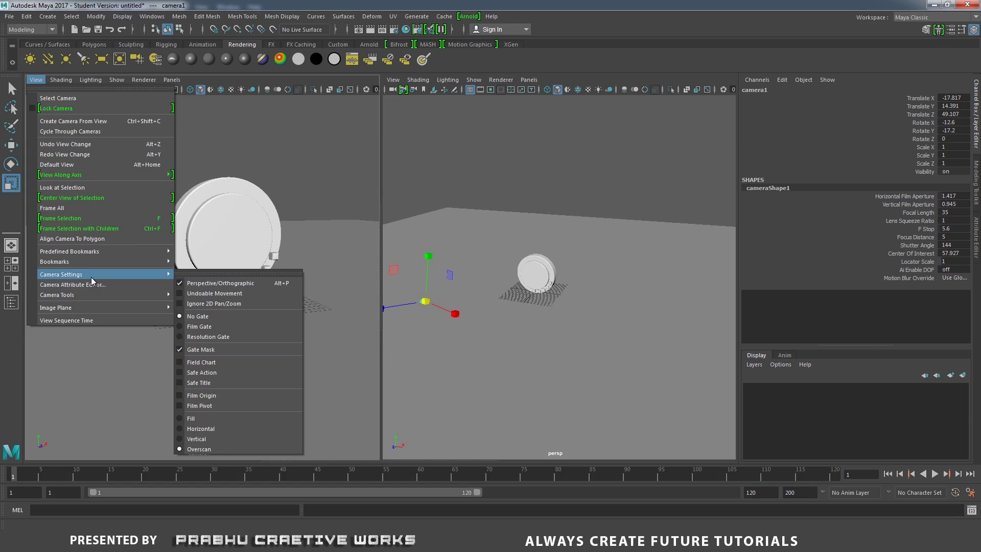
{"action": "left_click", "coordinate": [232, 342]}
Frame the ring inside camera1's resolution gate and add an area light.
{"action": "middle_click_drag", "start_coordinate": [277, 244], "coordinate": [304, 298], "text": "alt"}
{"action": "scroll", "coordinate": [307, 292], "scroll_direction": "up", "scroll_amount": 5}
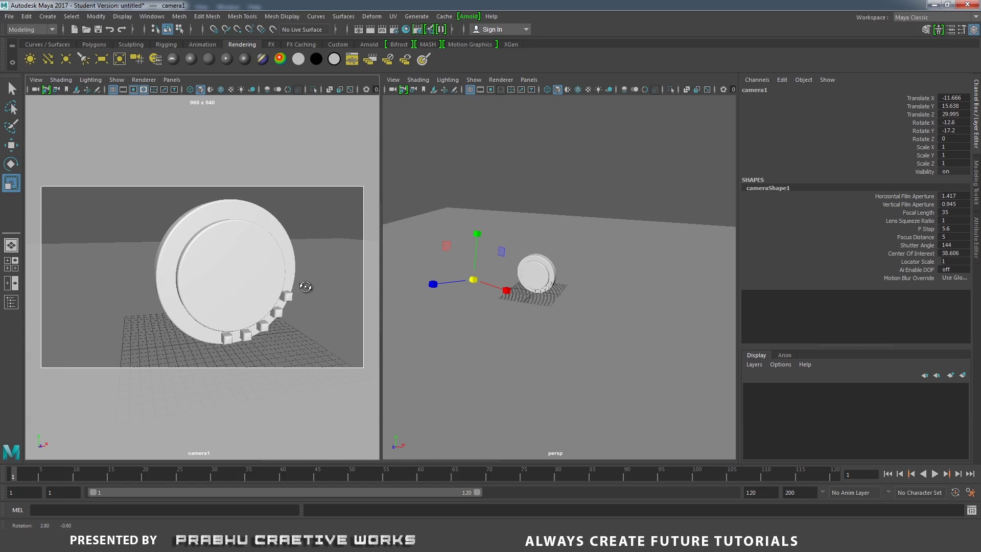
{"action": "left_click_drag", "start_coordinate": [306, 286], "coordinate": [289, 278], "text": "alt"}
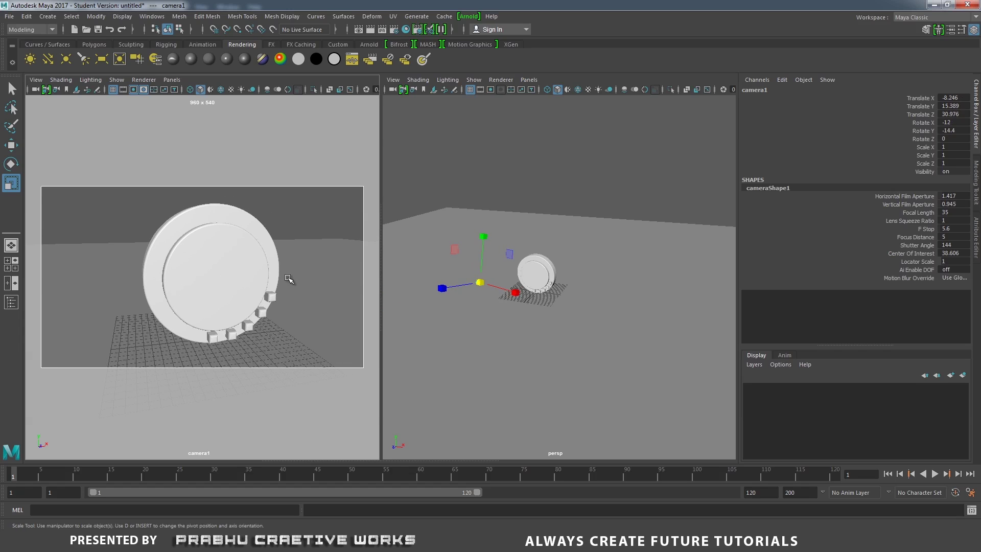
{"action": "scroll", "coordinate": [289, 279], "scroll_direction": "down", "scroll_amount": 1}
{"action": "left_click", "coordinate": [557, 171]}
{"action": "left_click_drag", "start_coordinate": [566, 201], "coordinate": [495, 213], "text": "alt"}
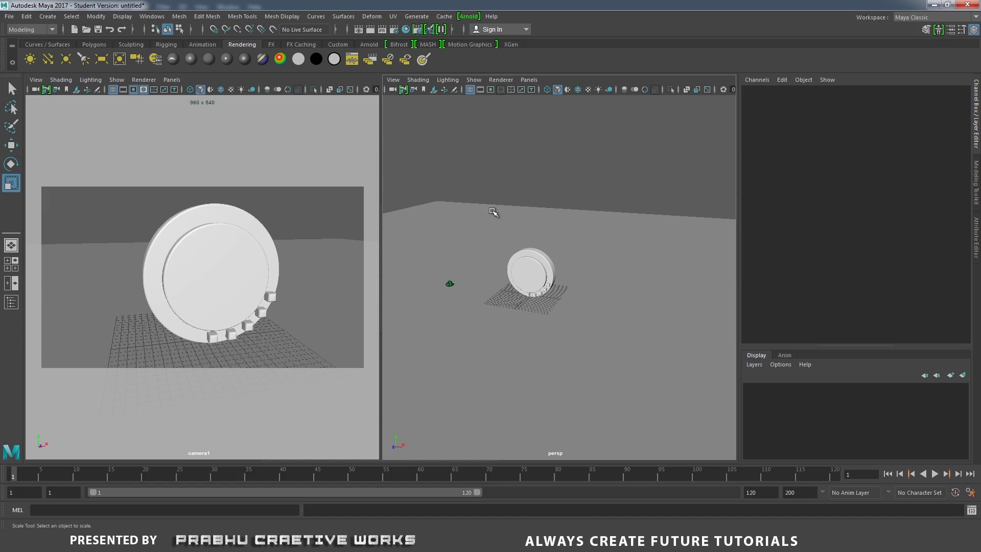
{"action": "right_click_drag", "start_coordinate": [495, 212], "coordinate": [549, 250], "text": "alt"}
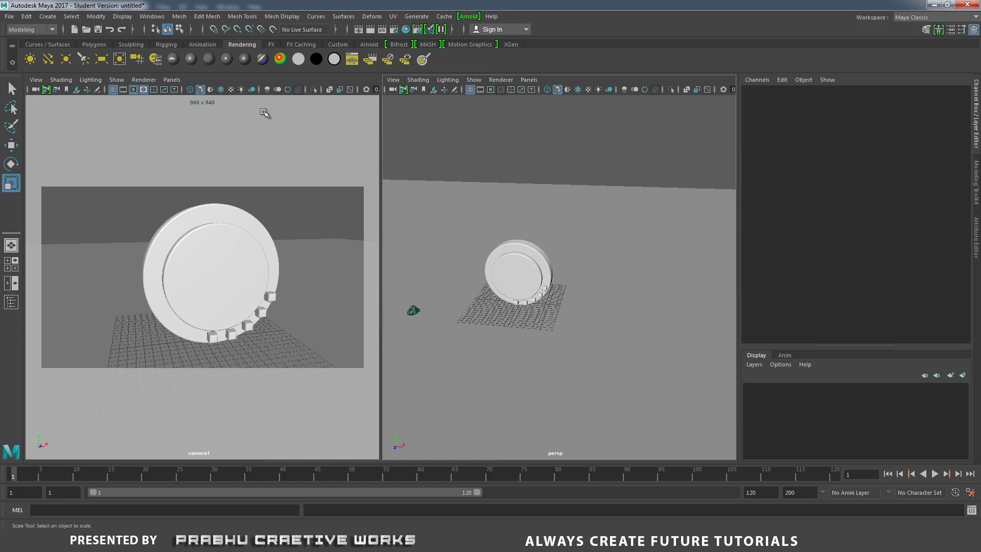
{"action": "left_click", "coordinate": [102, 59]}
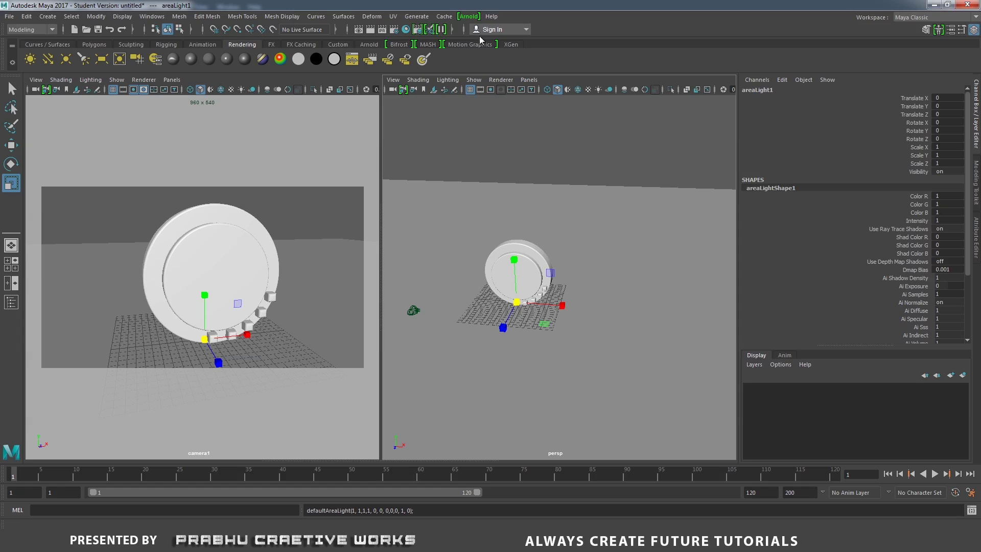
Open the Arnold Render View and move its window to the left.
{"action": "left_click", "coordinate": [469, 16]}
{"action": "left_click", "coordinate": [485, 34]}
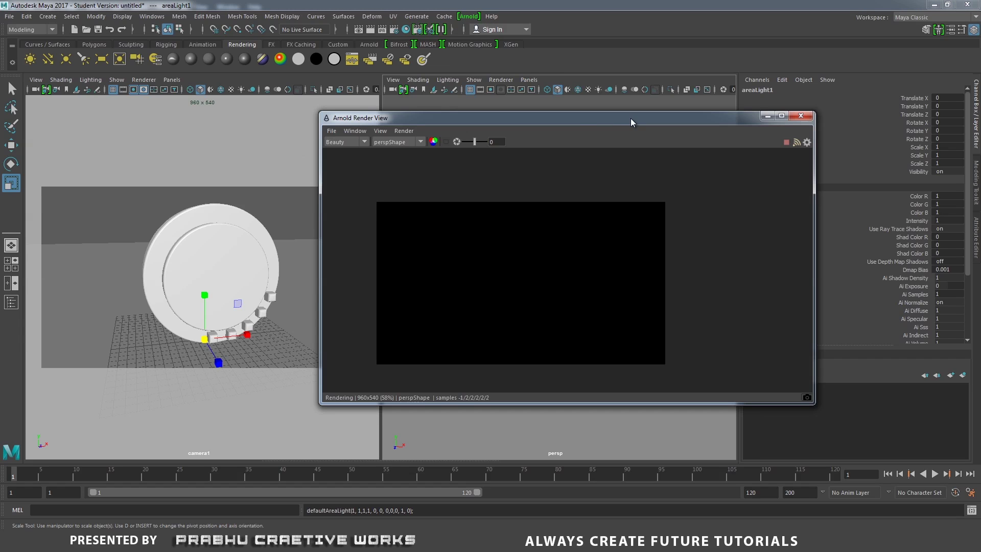
{"action": "left_click_drag", "start_coordinate": [622, 119], "coordinate": [345, 125]}
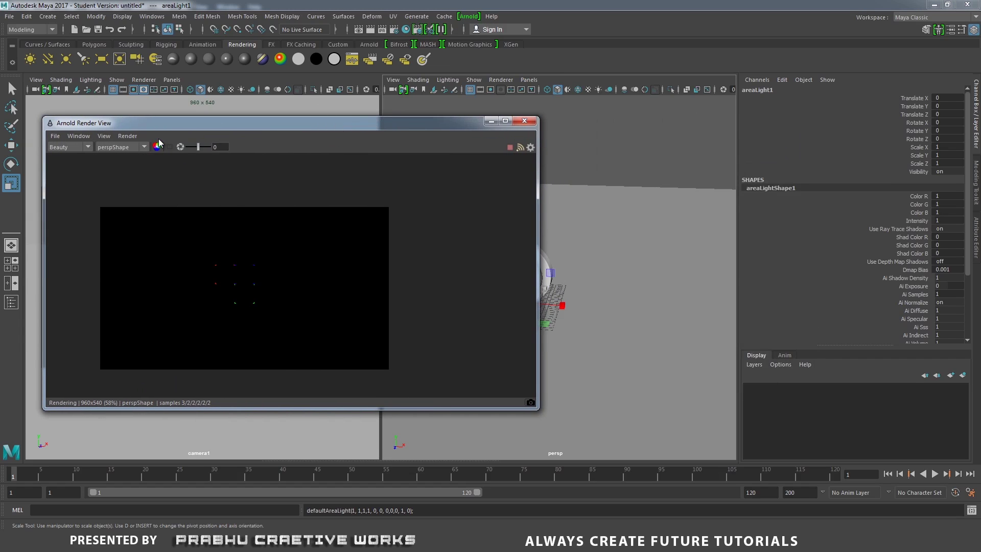
Set the Arnold Render View camera to cameraShape1 instead of persp.
{"action": "left_click", "coordinate": [127, 136]}
{"action": "mouse_move", "coordinate": [155, 228]}
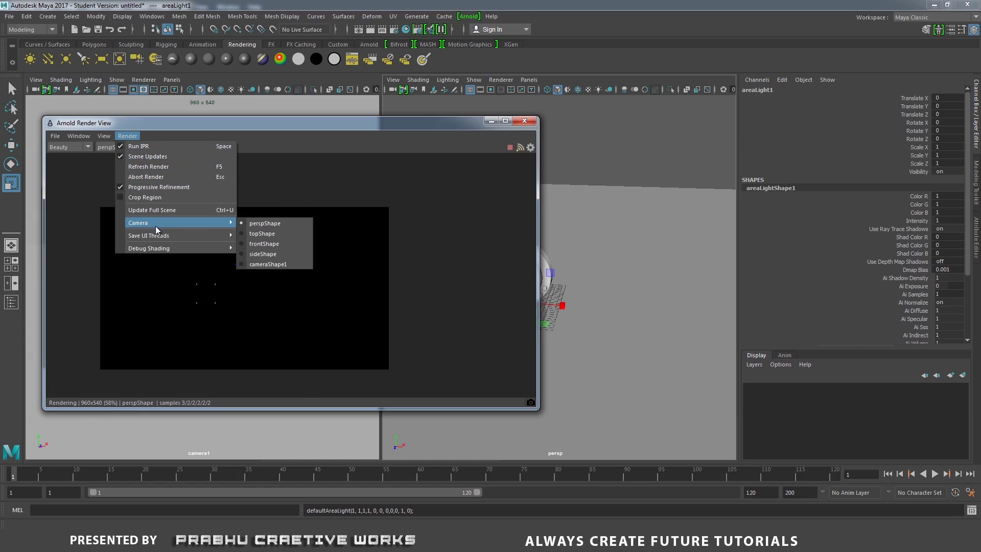
{"action": "left_click", "coordinate": [295, 263]}
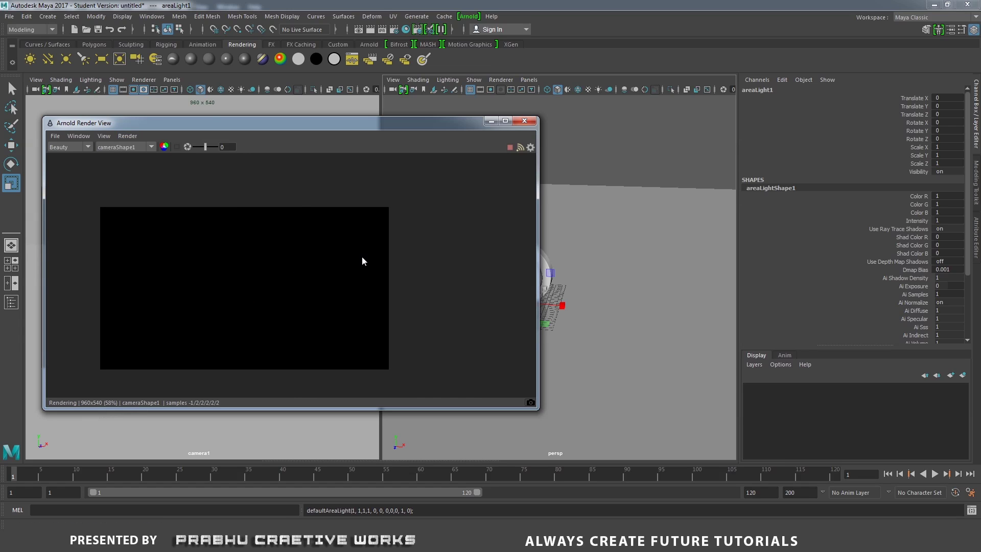
{"action": "left_click", "coordinate": [127, 136]}
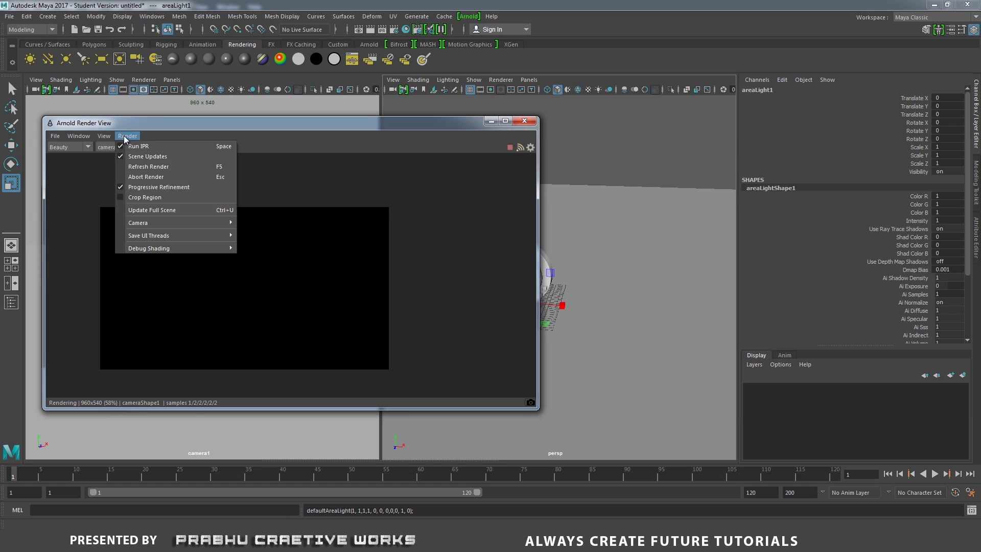
{"action": "mouse_move", "coordinate": [212, 225]}
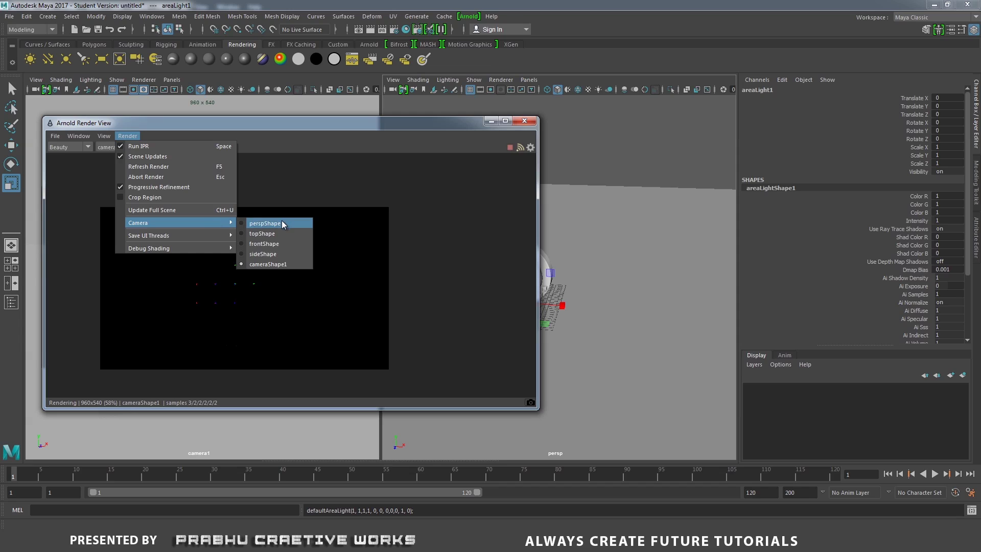
Keep camera1 as the render camera and resize the render window beside camera1's view.
{"action": "left_click", "coordinate": [286, 265]}
{"action": "left_click_drag", "start_coordinate": [454, 135], "coordinate": [367, 137]}
{"action": "left_click_drag", "start_coordinate": [451, 224], "coordinate": [272, 215]}
{"action": "left_click_drag", "start_coordinate": [195, 127], "coordinate": [271, 115]}
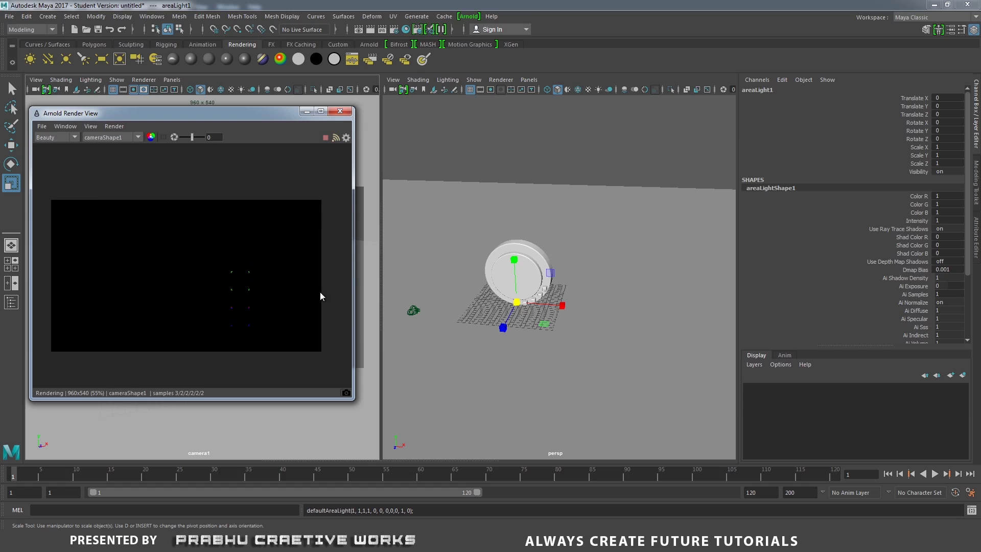
Scale areaLight1 uniformly to 12.008 and move it forward to Translate Z 30.631.
{"action": "left_click_drag", "start_coordinate": [521, 302], "coordinate": [590, 246]}
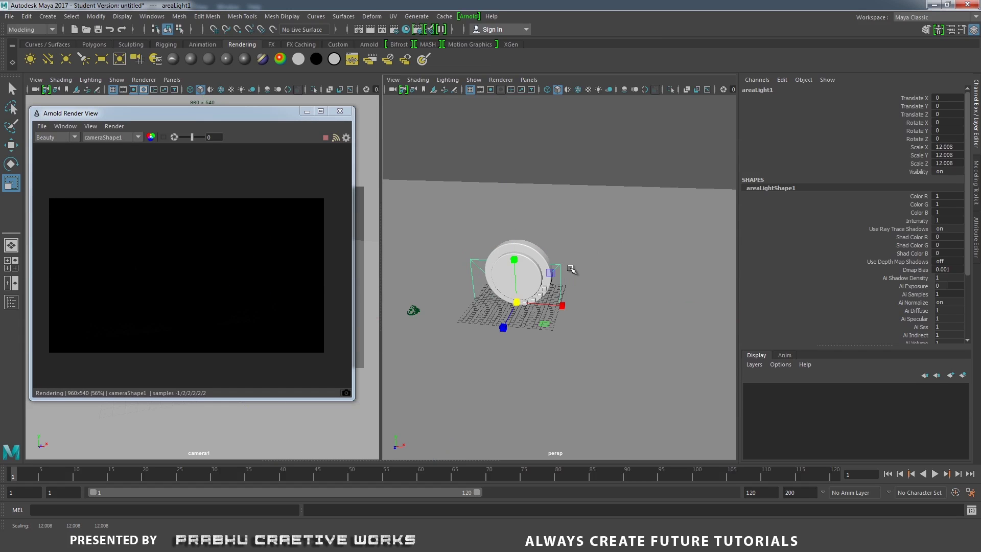
{"action": "key", "text": "w"}
{"action": "left_click_drag", "start_coordinate": [497, 348], "coordinate": [451, 438]}
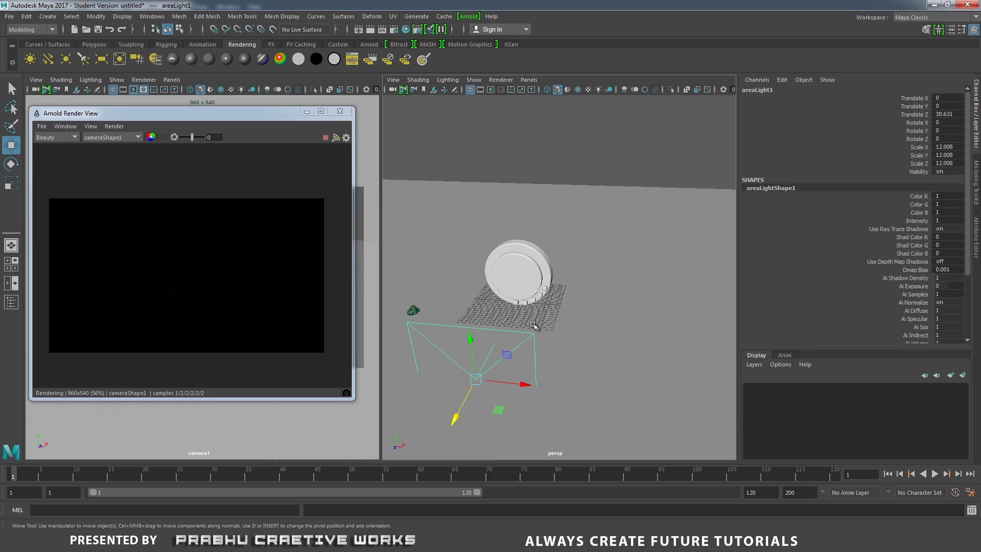
Set areaLightShape1's Arnold Exposure to 7.
{"action": "left_click", "coordinate": [977, 251]}
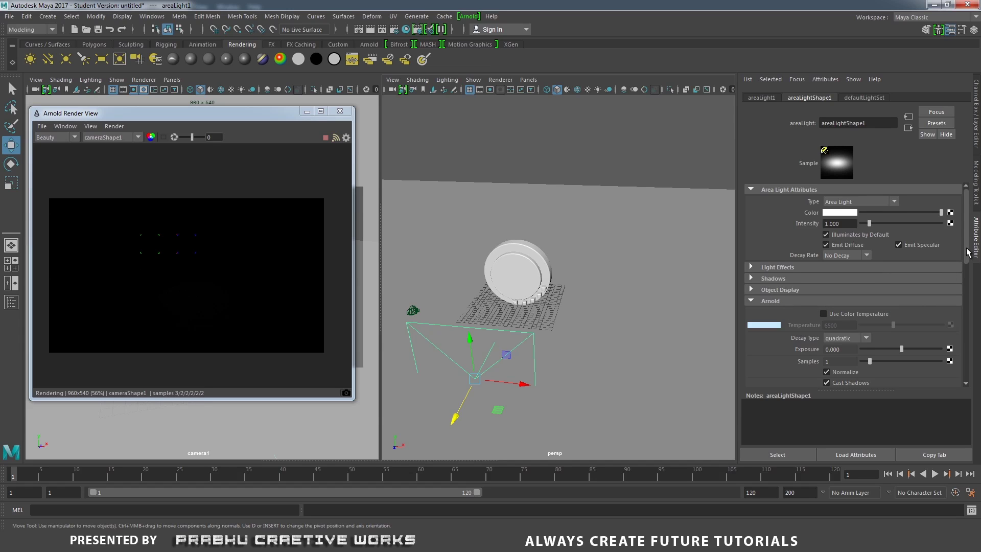
{"action": "left_click_drag", "start_coordinate": [966, 252], "coordinate": [964, 276]}
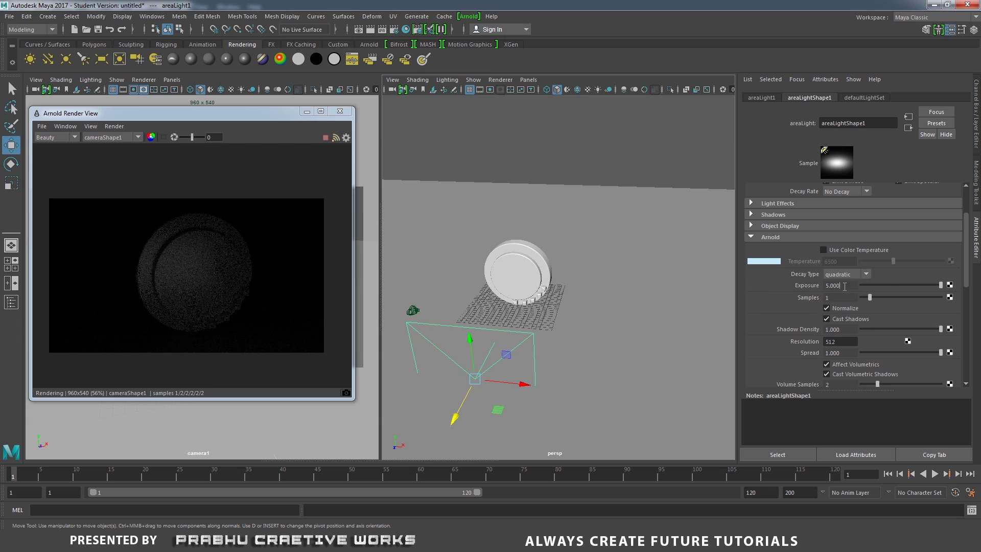
{"action": "type", "text": "7"}
{"action": "key", "text": "Return"}
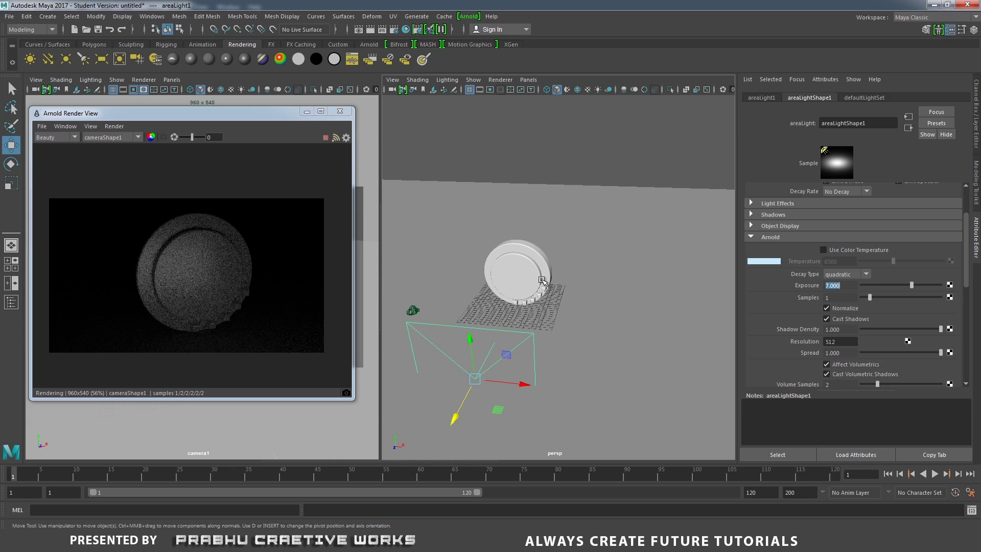
Assign a new Arnold aiStandard material to the ring mesh.
{"action": "left_click", "coordinate": [511, 274]}
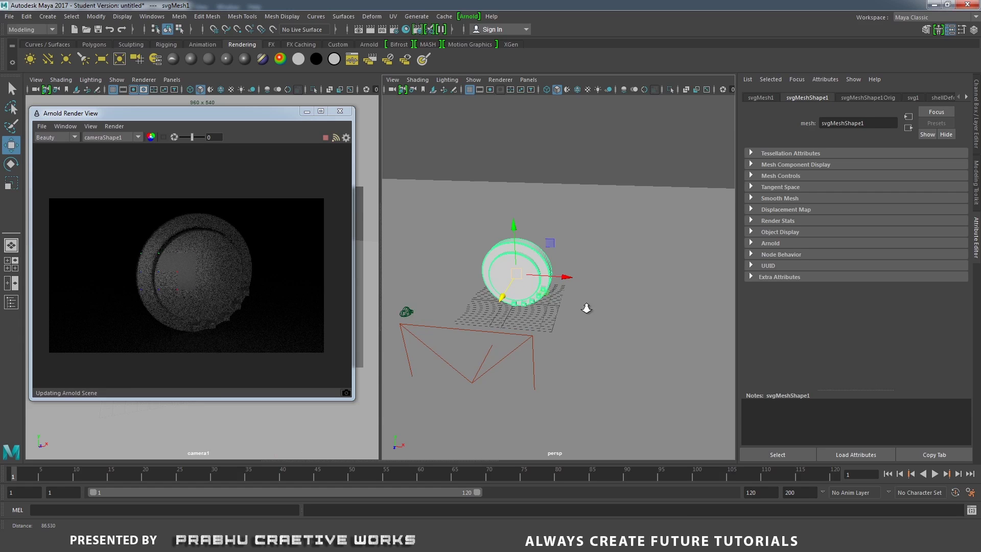
{"action": "scroll", "coordinate": [583, 304], "scroll_direction": "up", "scroll_amount": 5}
{"action": "left_click_drag", "start_coordinate": [523, 278], "coordinate": [511, 213], "text": "alt"}
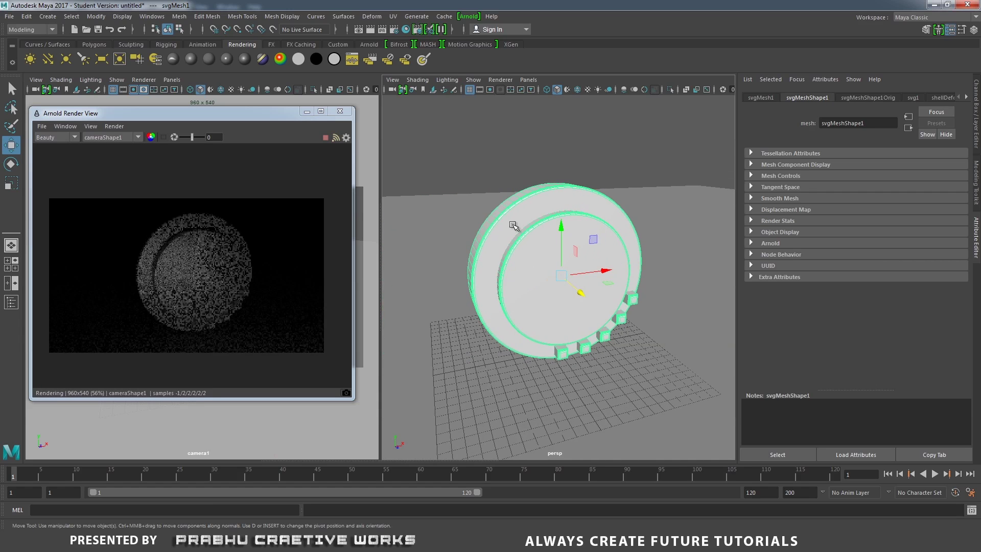
{"action": "right_click", "coordinate": [529, 222]}
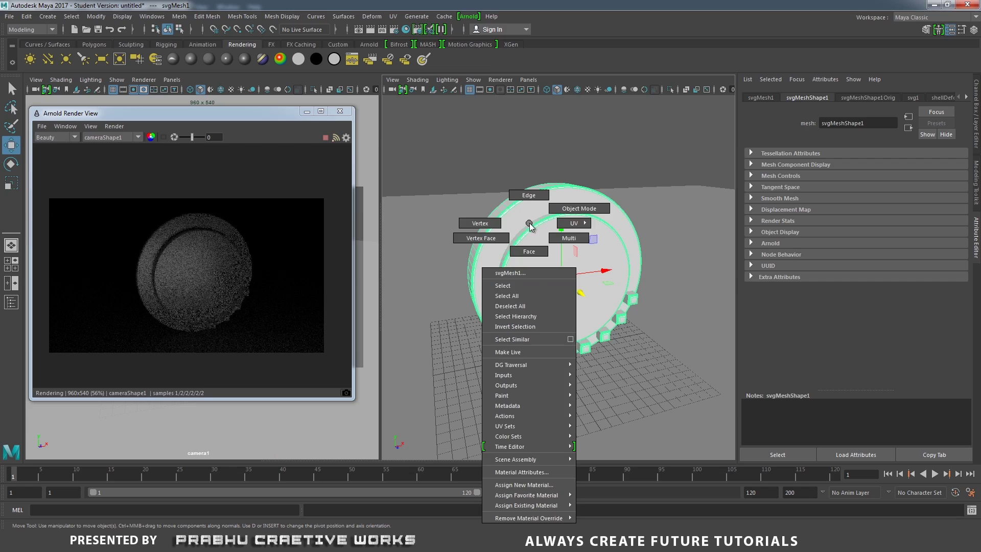
{"action": "left_click", "coordinate": [524, 485]}
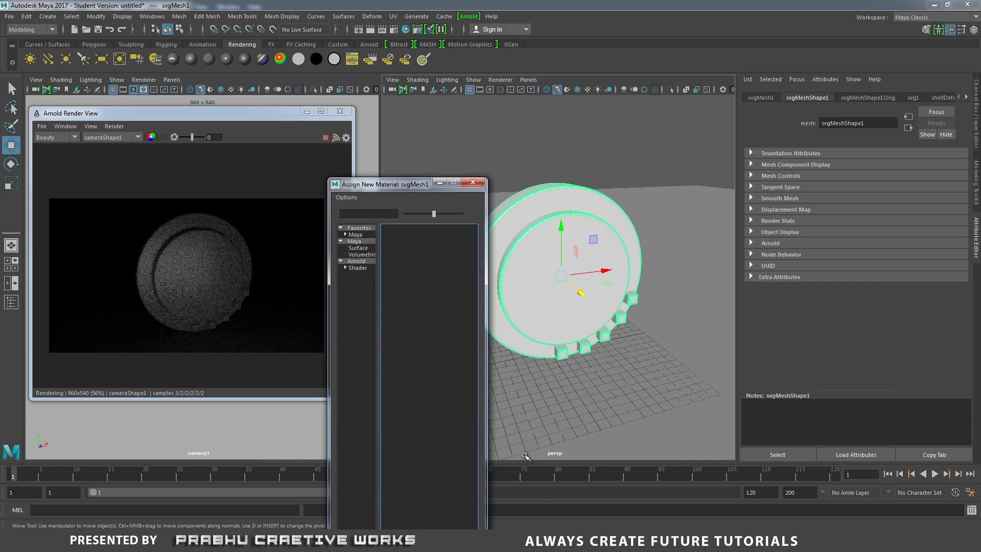
{"action": "left_click", "coordinate": [366, 262]}
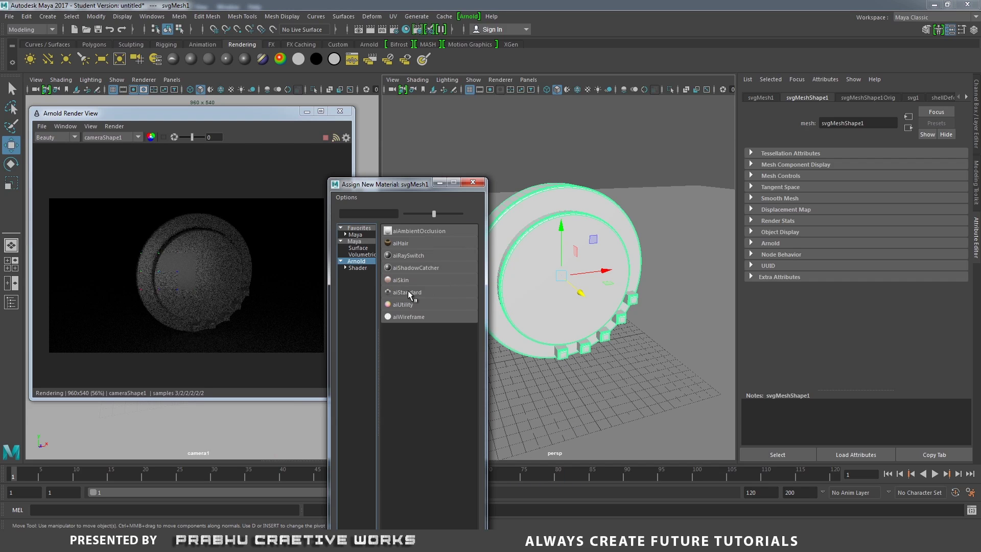
{"action": "left_click", "coordinate": [408, 293]}
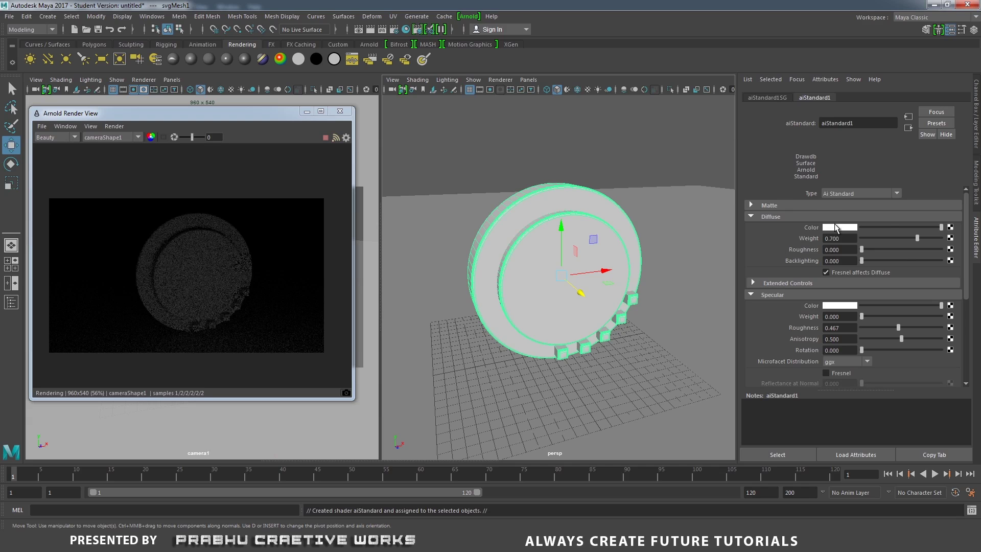
Make the new aiStandard1 material's diffuse colour dark blue.
{"action": "left_click", "coordinate": [836, 227]}
{"action": "left_click_drag", "start_coordinate": [895, 230], "coordinate": [914, 238]}
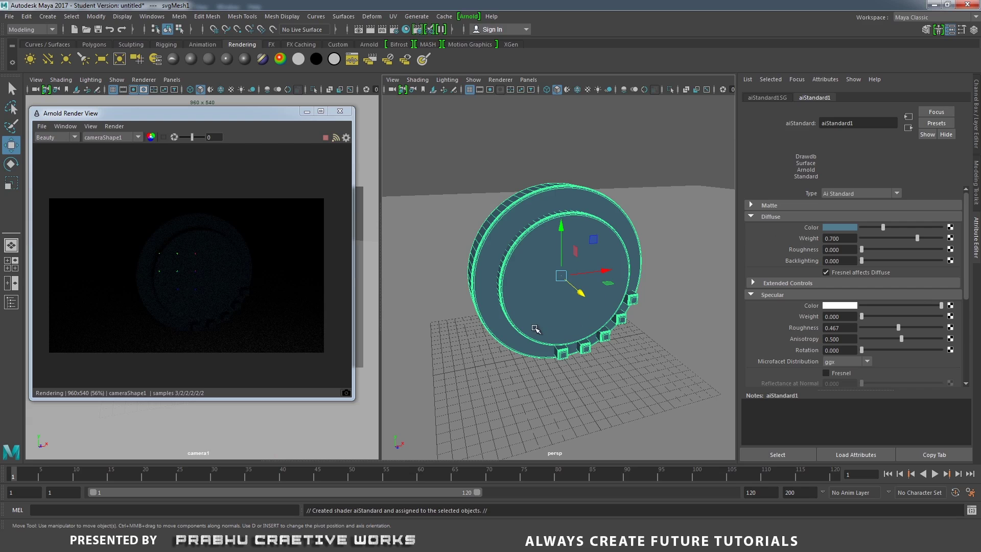
{"action": "left_click_drag", "start_coordinate": [546, 327], "coordinate": [568, 320], "text": "alt"}
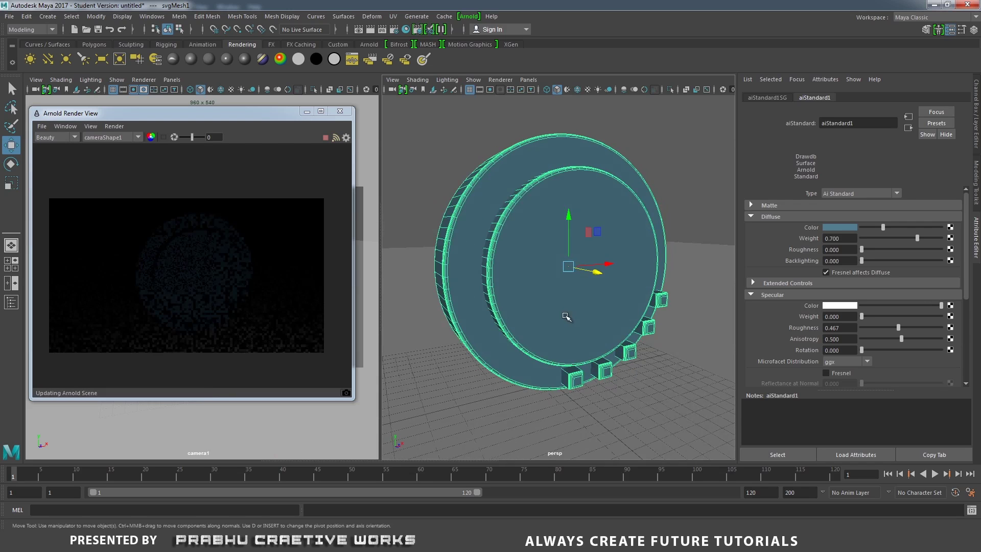
{"action": "right_click", "coordinate": [531, 238]}
Select the ring's front face plus the small cubes' faces in face mode.
{"action": "left_click", "coordinate": [531, 266]}
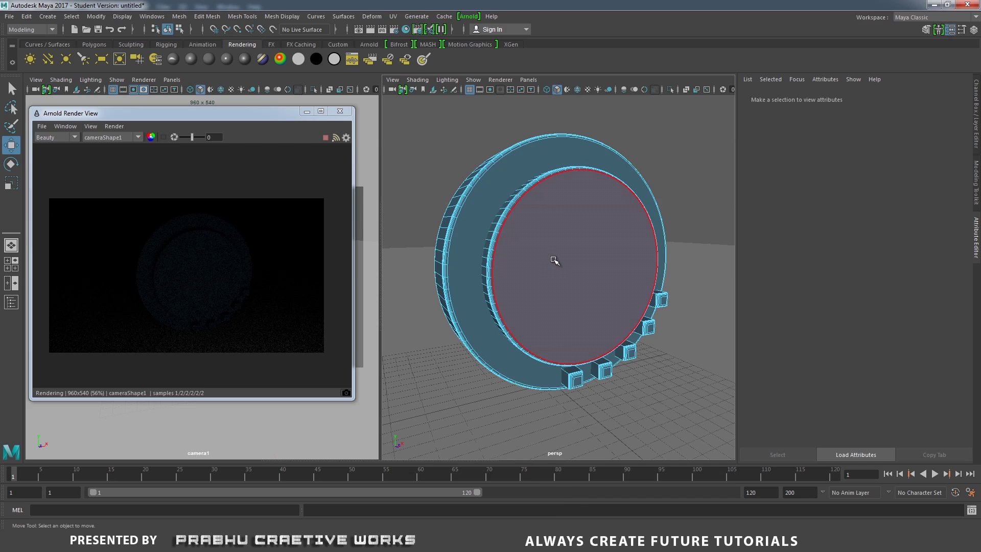
{"action": "left_click", "coordinate": [555, 260]}
{"action": "left_click_drag", "start_coordinate": [547, 263], "coordinate": [550, 342], "text": "alt"}
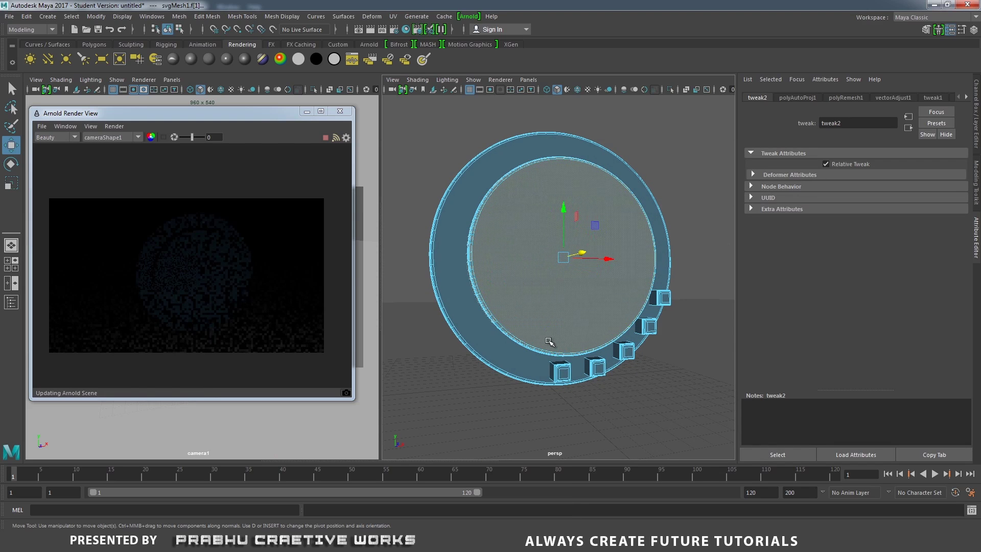
{"action": "left_click", "coordinate": [594, 369], "text": "shift"}
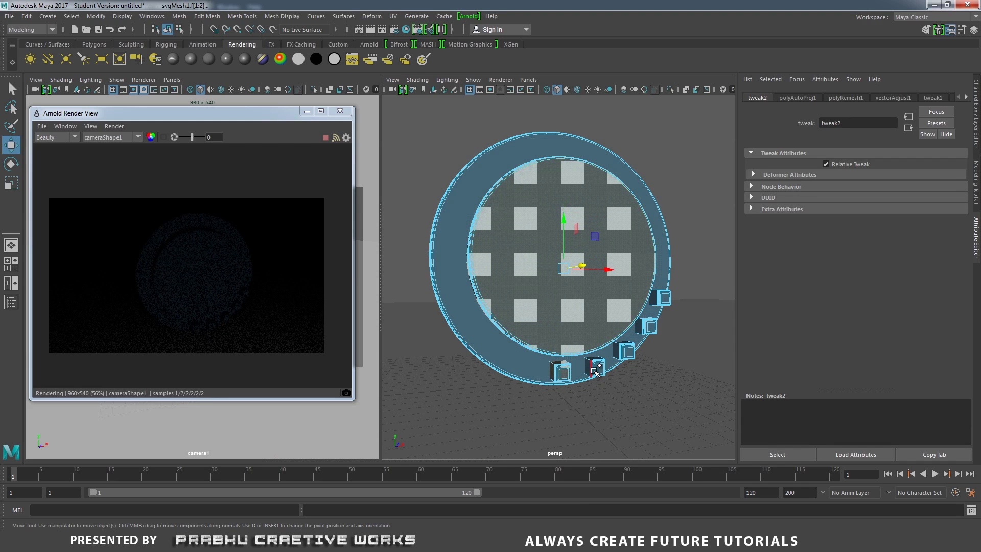
{"action": "left_click", "coordinate": [626, 353], "text": "shift"}
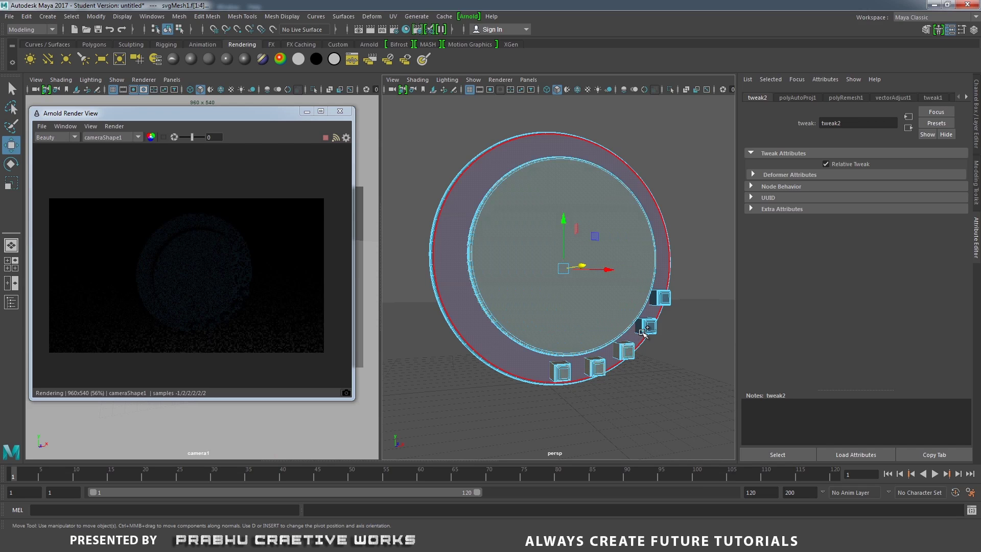
{"action": "left_click", "coordinate": [666, 297], "text": "shift"}
Assign a new aiStandard material to the selected faces with Specular Weight 0.5.
{"action": "right_click_drag", "start_coordinate": [617, 246], "coordinate": [605, 509]}
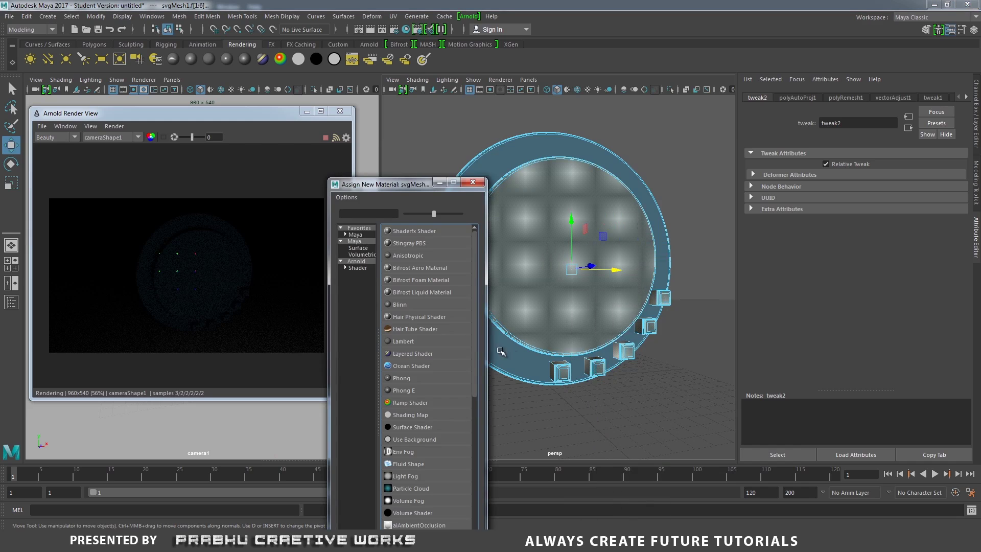
{"action": "left_click", "coordinate": [372, 262]}
{"action": "left_click", "coordinate": [406, 293]}
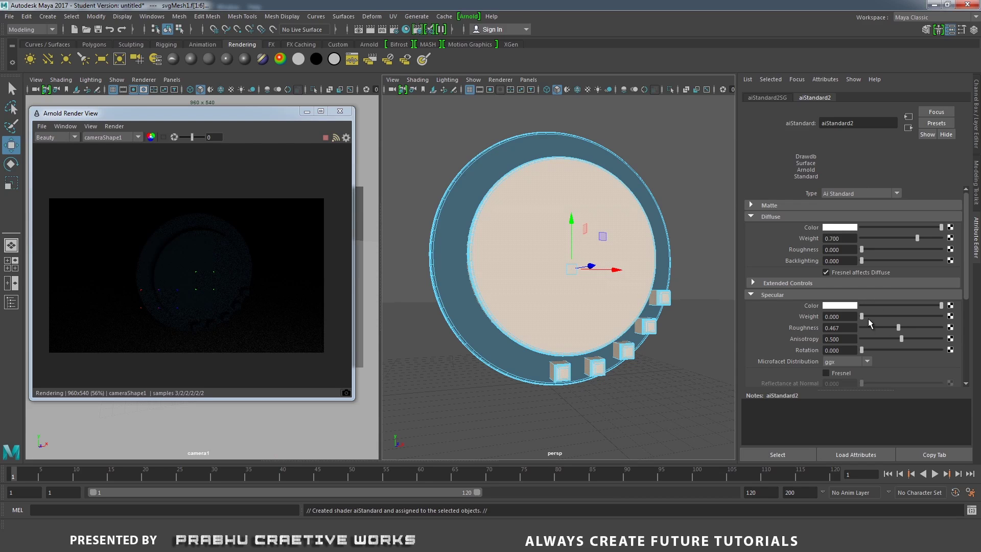
{"action": "type", "text": "0.5"}
{"action": "key", "text": "Return"}
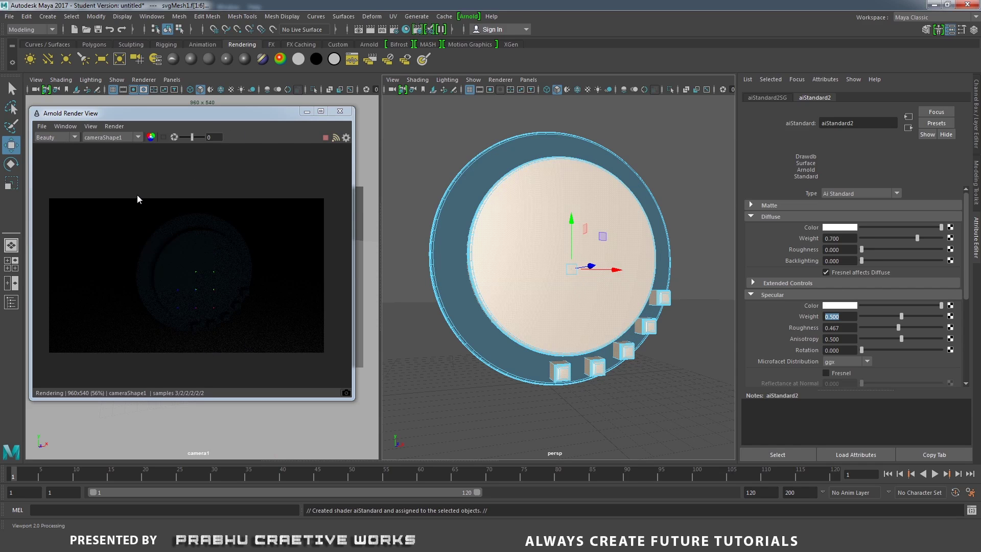
Reopen the Arnold RenderView in a narrower window and return to object selection.
{"action": "left_click", "coordinate": [339, 113]}
{"action": "left_click", "coordinate": [469, 17]}
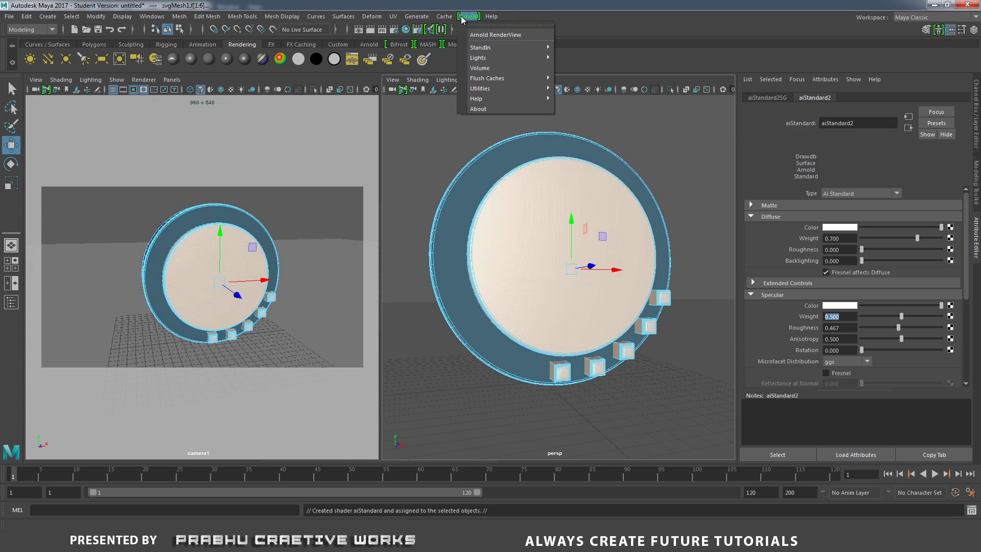
{"action": "left_click", "coordinate": [485, 34]}
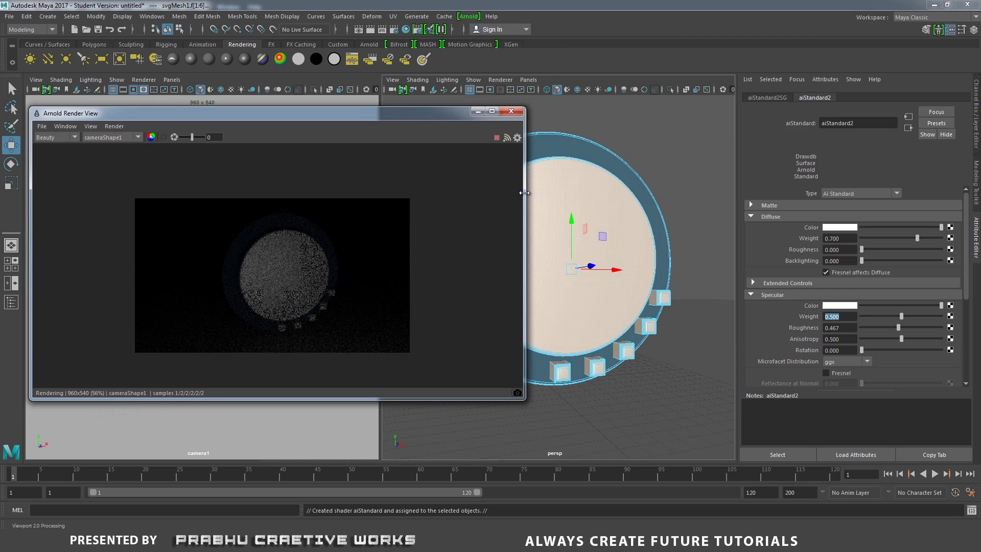
{"action": "left_click_drag", "start_coordinate": [524, 193], "coordinate": [391, 193]}
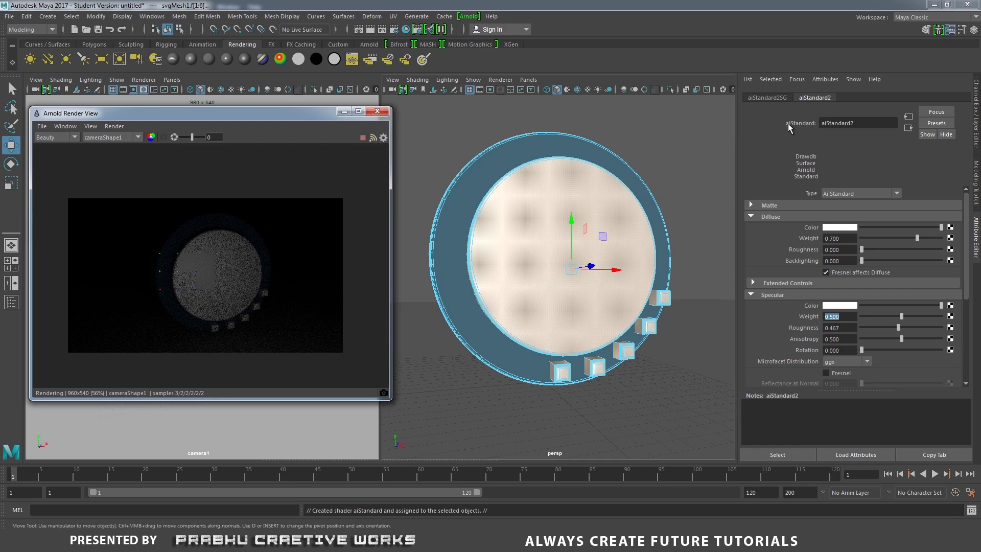
{"action": "right_click_drag", "start_coordinate": [508, 140], "coordinate": [559, 134]}
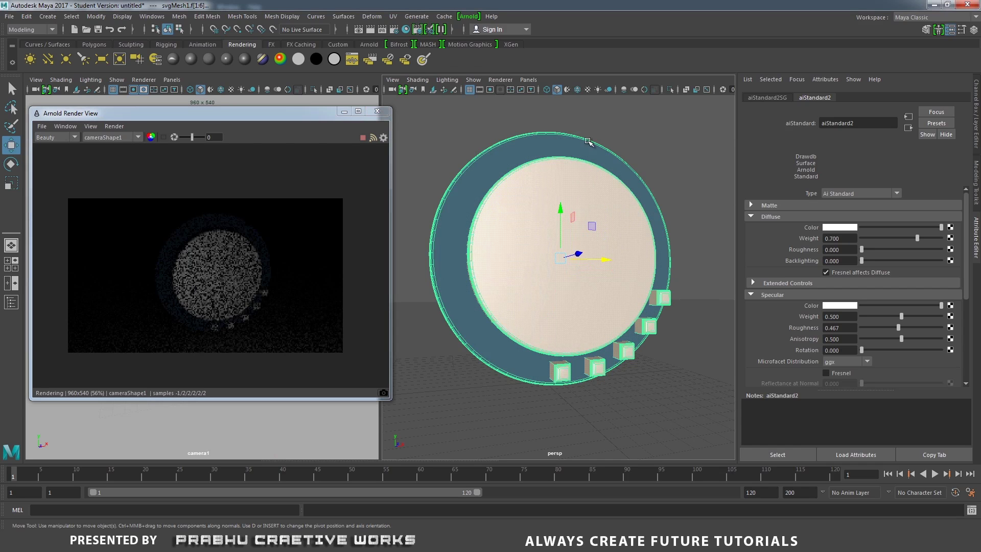
In the aiStandard1 ring material, set Specular Weight to 0.5, then lower it to 0.3.
{"action": "left_click", "coordinate": [966, 97]}
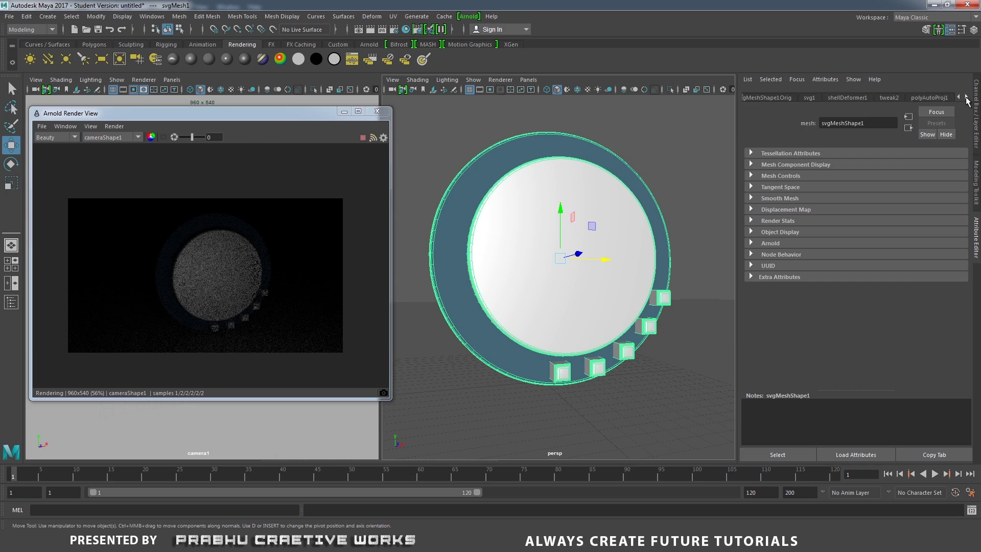
{"action": "left_click", "coordinate": [967, 97]}
{"action": "left_click", "coordinate": [966, 98]}
{"action": "left_click", "coordinate": [967, 97]}
{"action": "left_click", "coordinate": [967, 97]}
{"action": "left_click", "coordinate": [967, 97]}
{"action": "left_click", "coordinate": [968, 98]}
{"action": "left_click", "coordinate": [968, 98]}
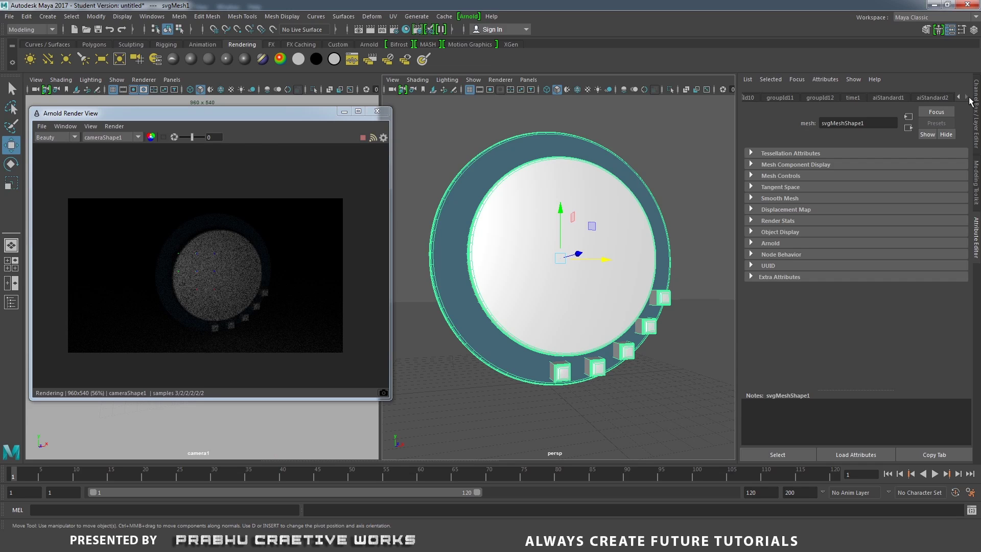
{"action": "left_click", "coordinate": [897, 99]}
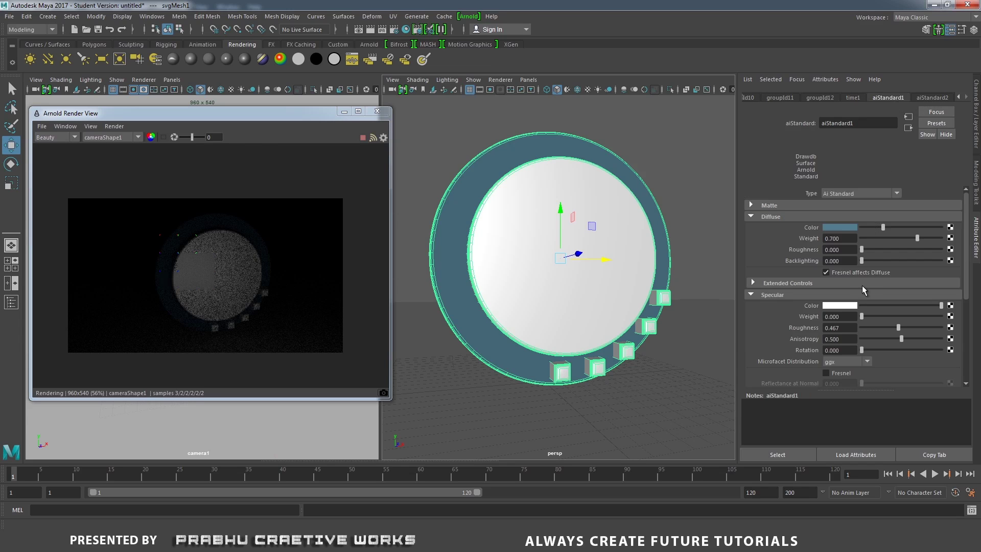
{"action": "left_click", "coordinate": [845, 317]}
{"action": "type", "text": "0.5"}
{"action": "key", "text": "Return"}
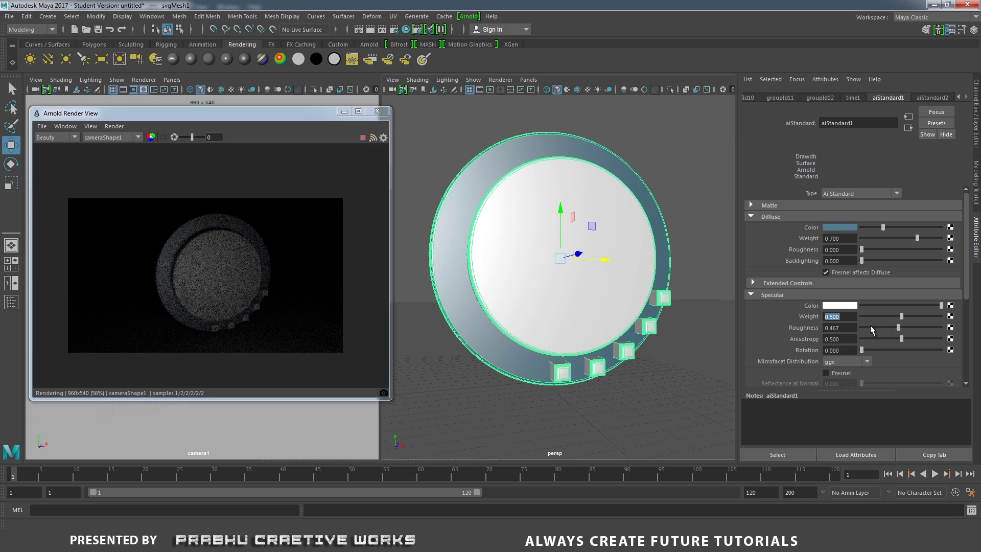
{"action": "type", "text": "0.3"}
{"action": "key", "text": "Return"}
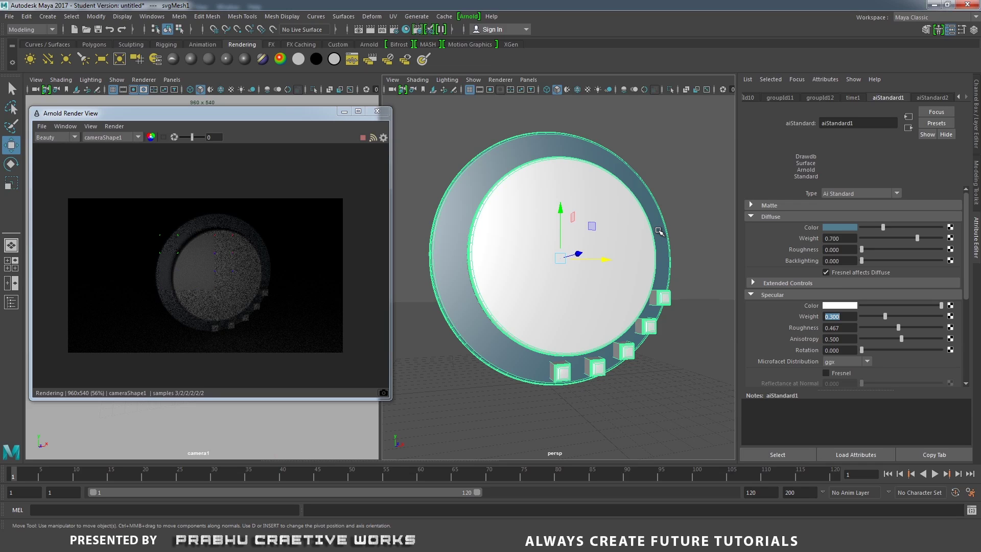
Select areaLight1 and raise its Arnold Exposure from 7 to 10.
{"action": "right_click_drag", "start_coordinate": [715, 302], "coordinate": [662, 285], "text": "alt"}
{"action": "left_click_drag", "start_coordinate": [662, 285], "coordinate": [661, 243], "text": "alt"}
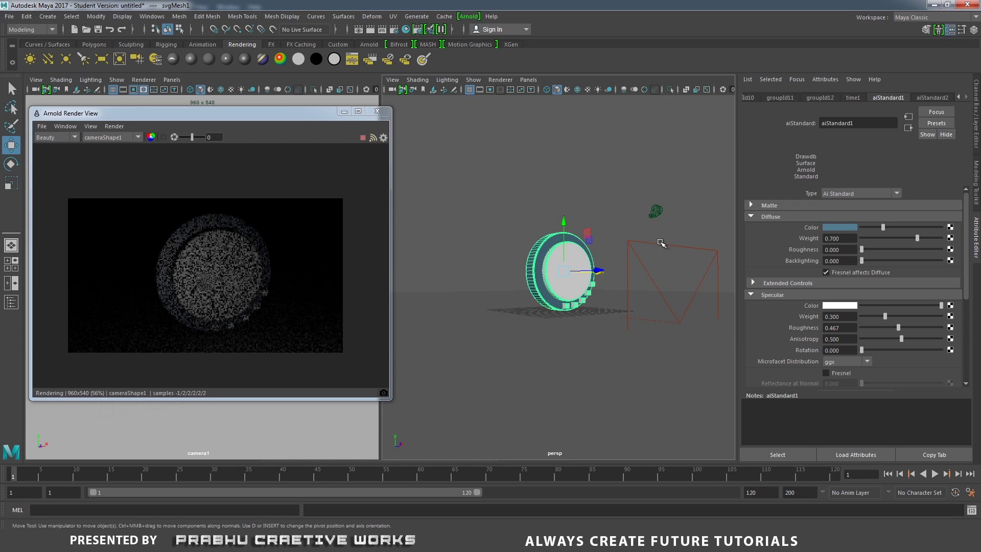
{"action": "left_click", "coordinate": [662, 243]}
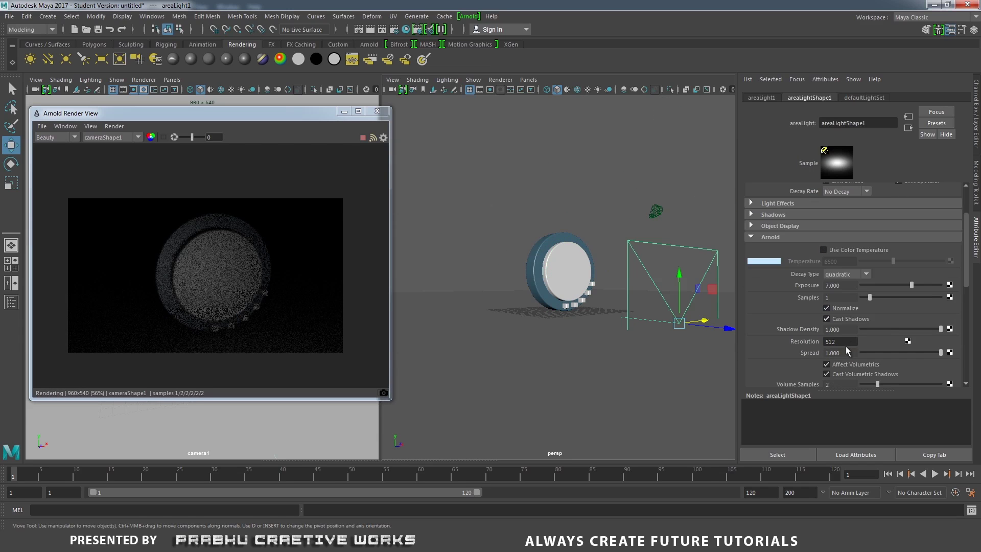
{"action": "key", "text": "ctrl+a"}
{"action": "type", "text": "10"}
{"action": "key", "text": "Return"}
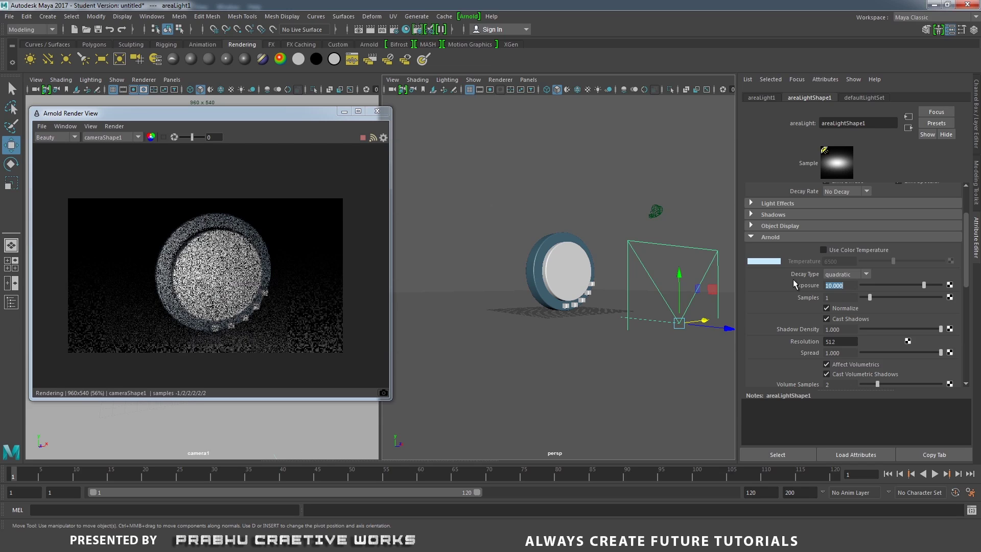
{"action": "scroll", "coordinate": [226, 318], "scroll_direction": "up", "scroll_amount": 5}
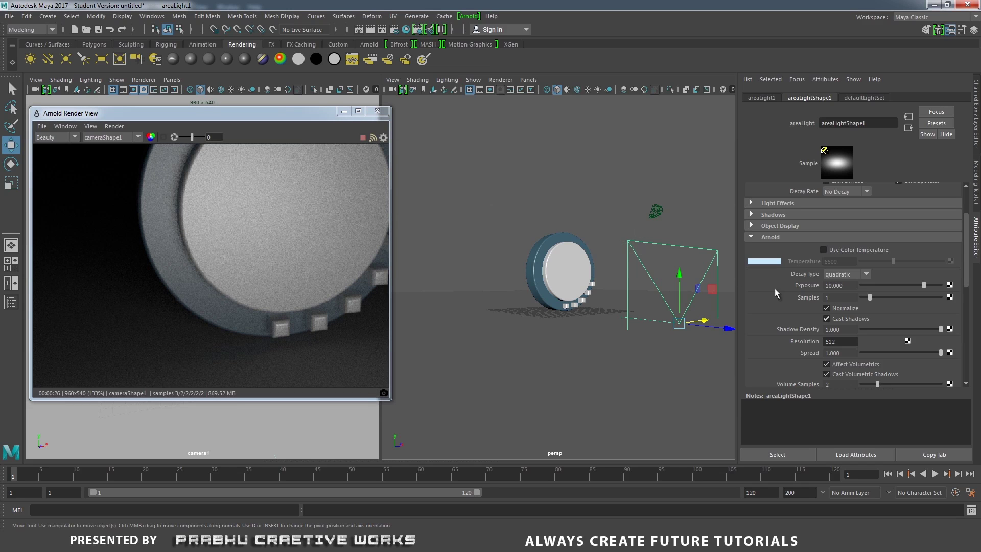
Set areaLight1's Arnold Samples to 5.
{"action": "double_click", "coordinate": [838, 297]}
{"action": "type", "text": "5"}
{"action": "key", "text": "Return"}
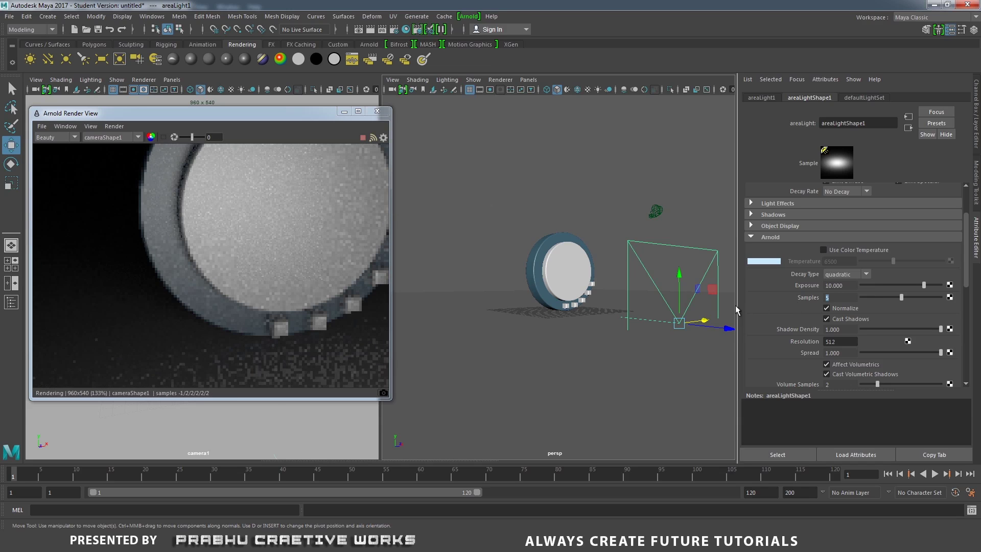